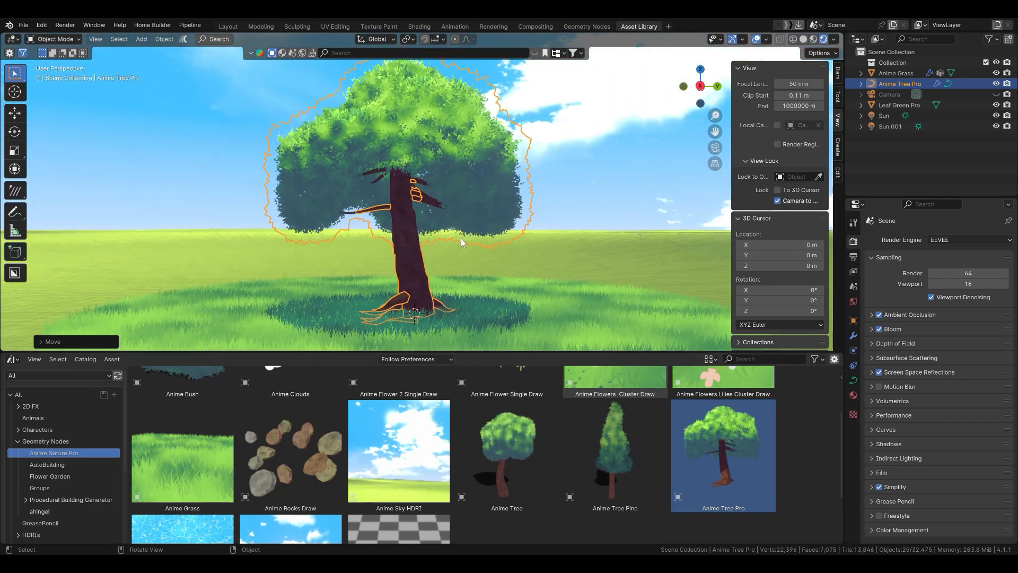
Delete the Sun light from the scene, keeping only Sun.001.
click(878, 313)
click(878, 313)
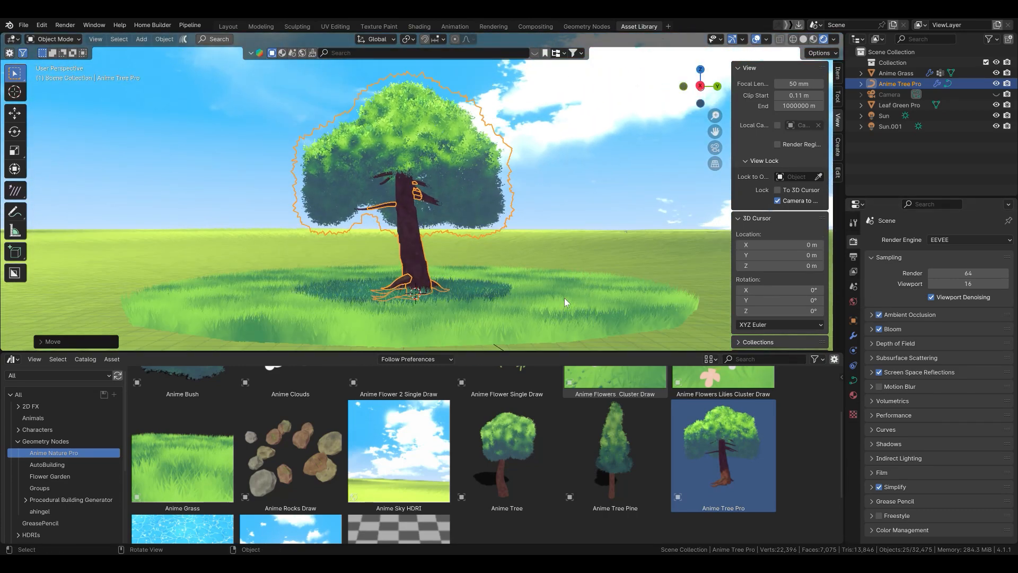
click(564, 298)
click(568, 218)
click(917, 117)
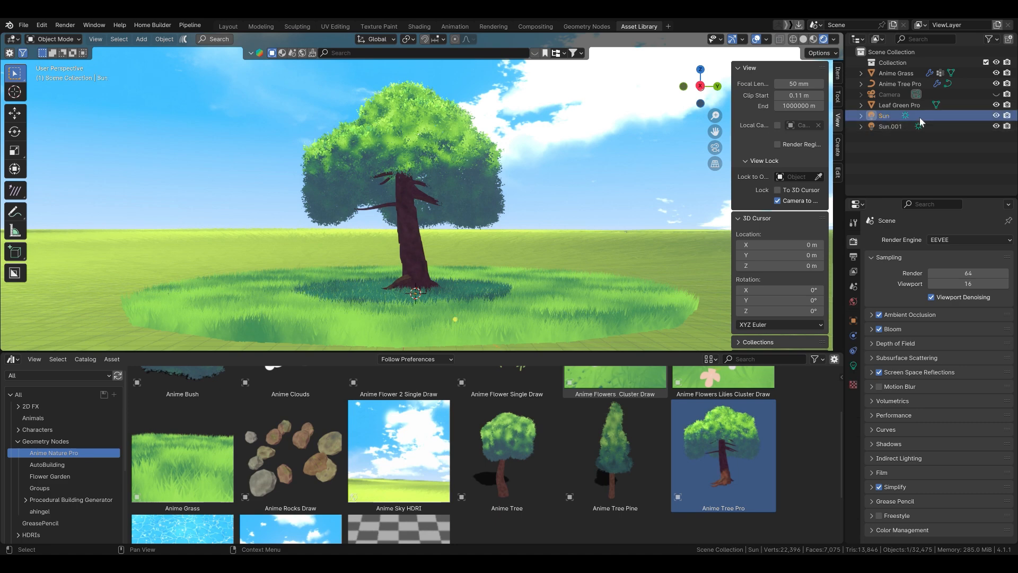
key(x)
Set the Anime Tree Pro's Leaf Scale to 8.08, Density Leaves to 0.61, Leaves Seed to 78 and Ball Leaves Scale to 1.79.
click(487, 207)
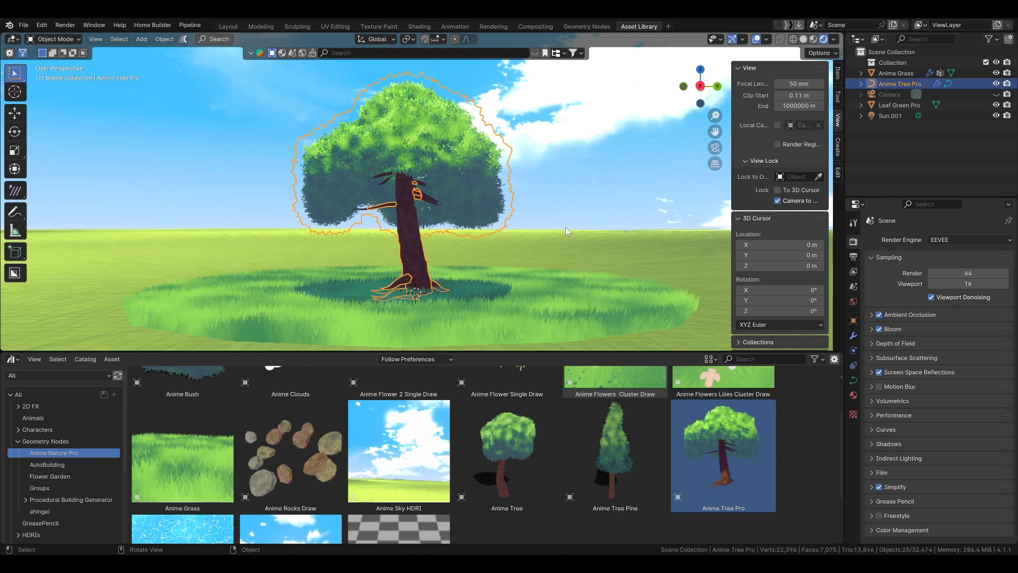
click(853, 335)
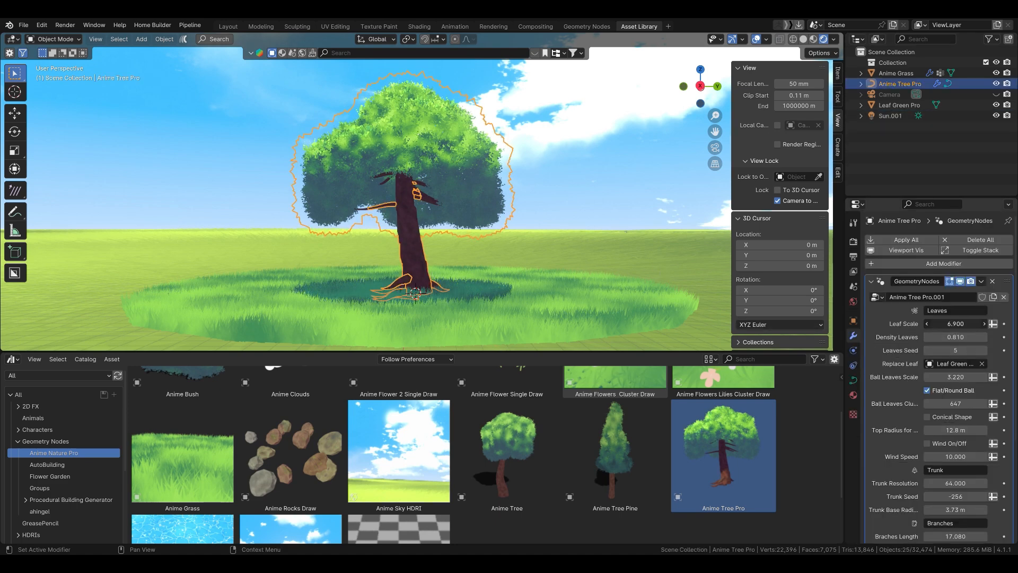
drag(956, 323, 925, 377)
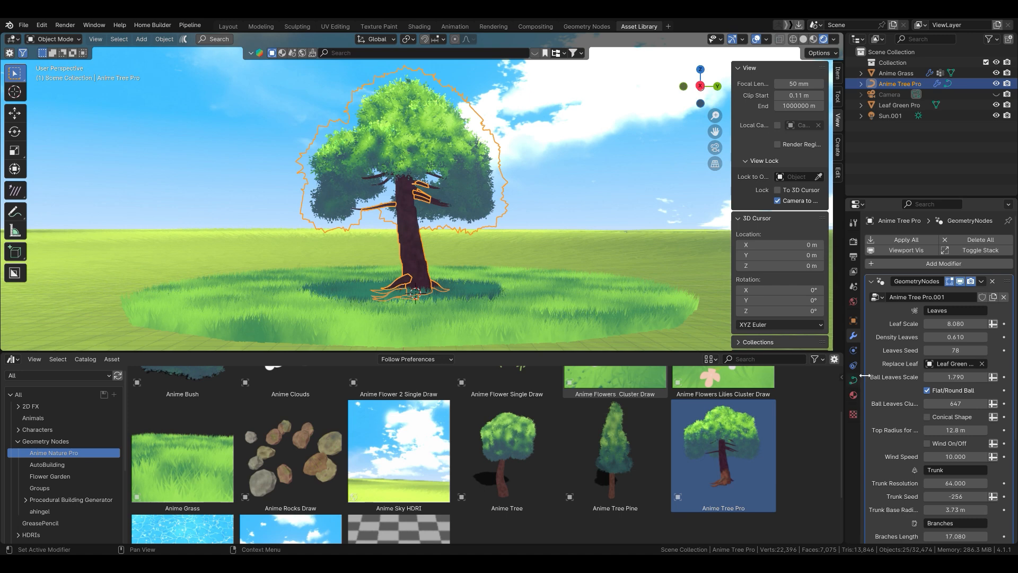
Set the Anime Tree Pro's Ball Leaves Clump Seed to 684 and its conical top radius to 10.9 m.
drag(851, 377, 784, 373)
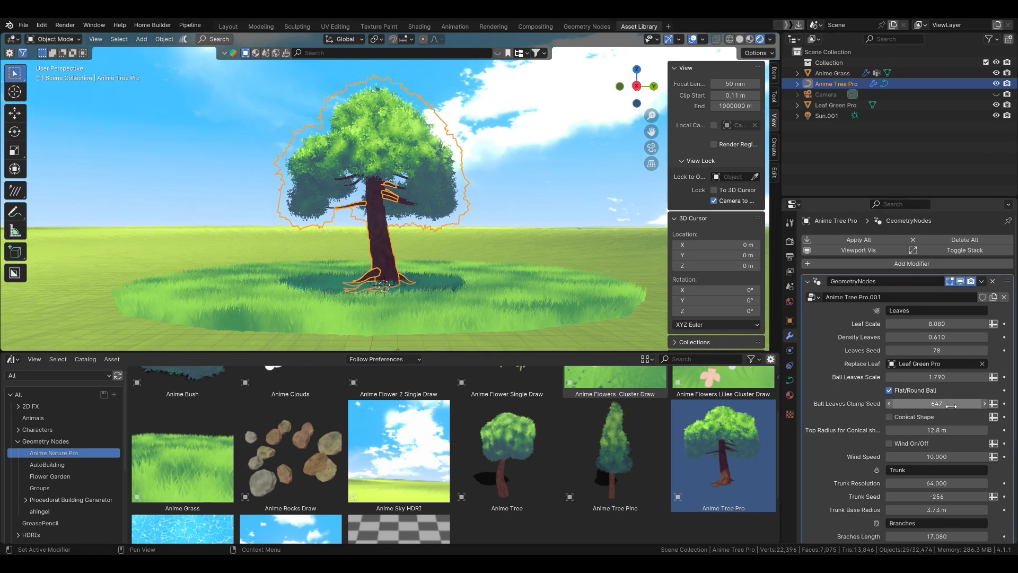
drag(937, 403, 942, 428)
scroll(873, 379, down, 6)
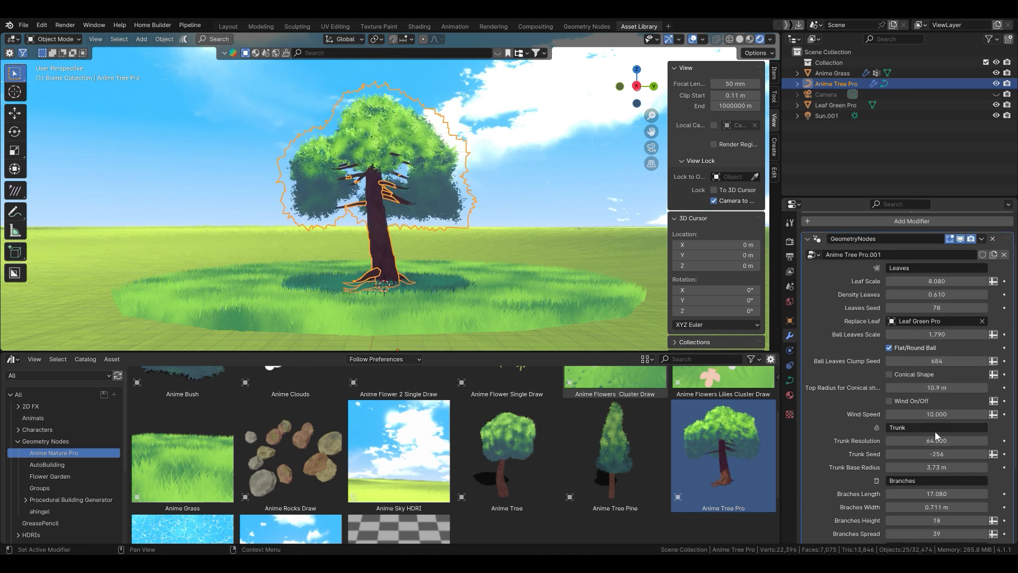
Set the tree's Trunk Base Radius to 1.63 m, Braches Length to 14.81 and Roots Seed to 98.
scroll(874, 380, down, 1)
drag(936, 389, 913, 388)
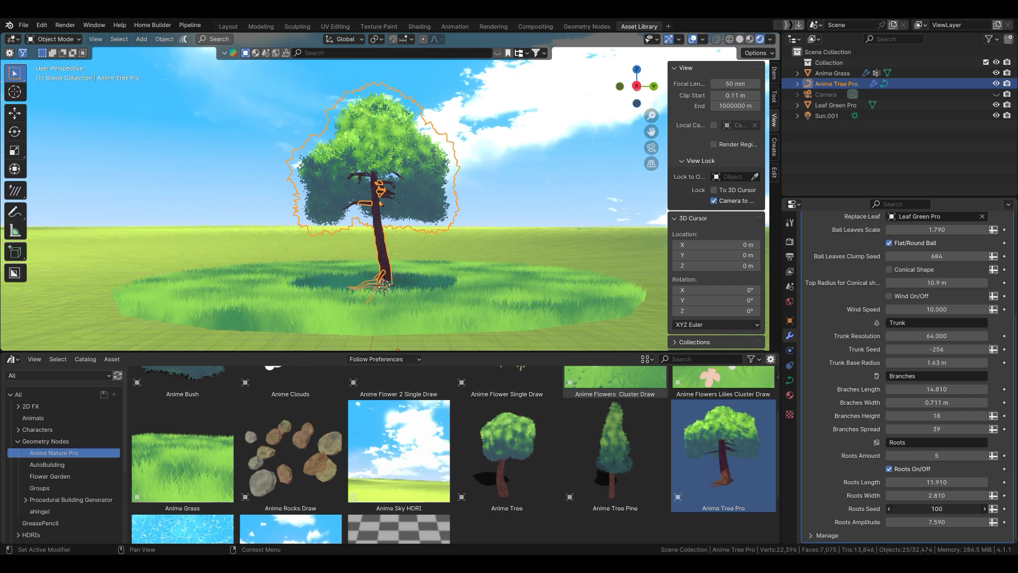
drag(936, 508, 925, 508)
click(483, 204)
Refine the tree with a conical top radius of 8.12 m, Ball Leaves Scale of 2.45 and Braches Length of 12.58.
scroll(879, 377, up, 5)
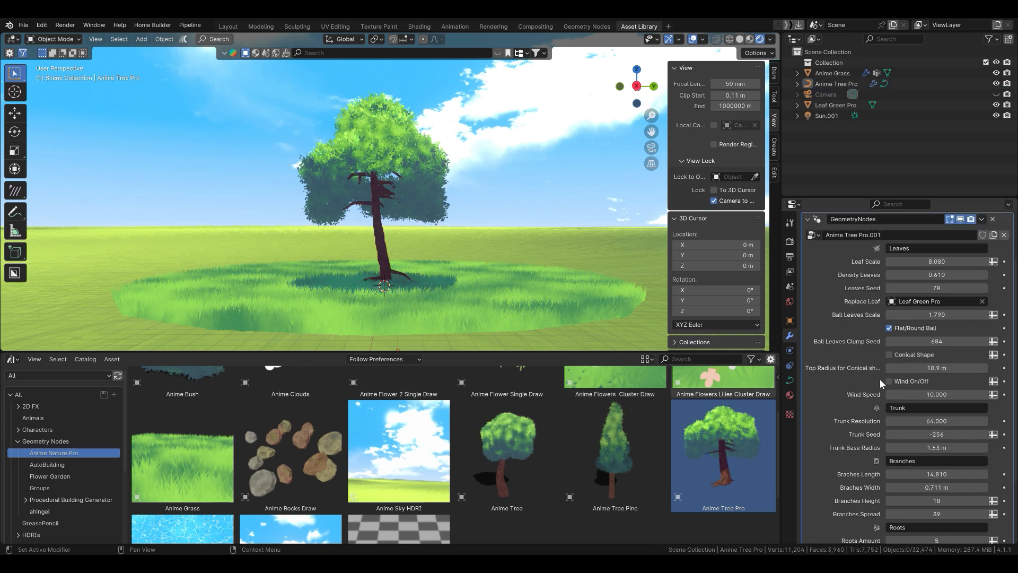
drag(937, 389, 893, 389)
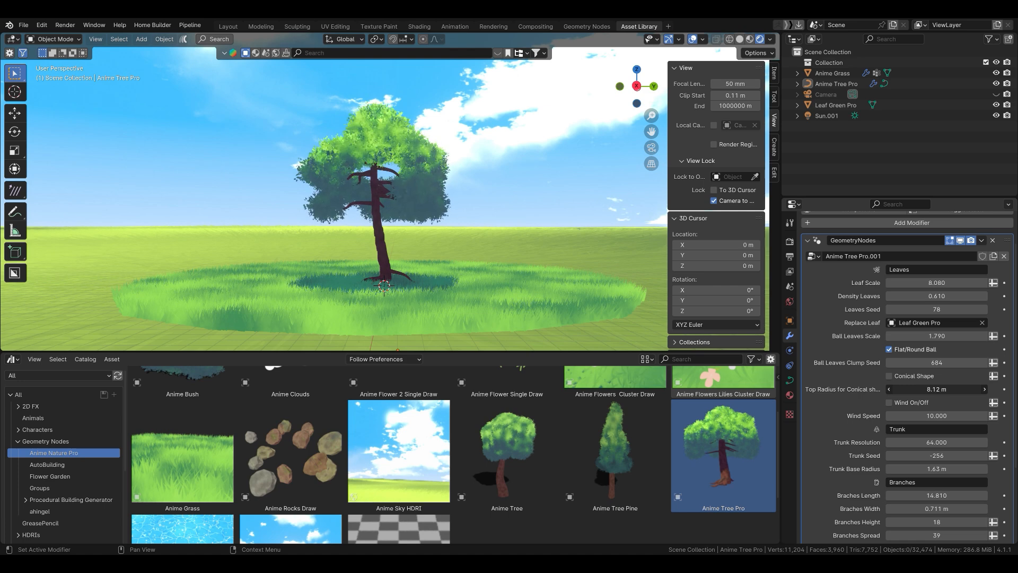
drag(937, 342, 979, 336)
scroll(936, 371, down, 5)
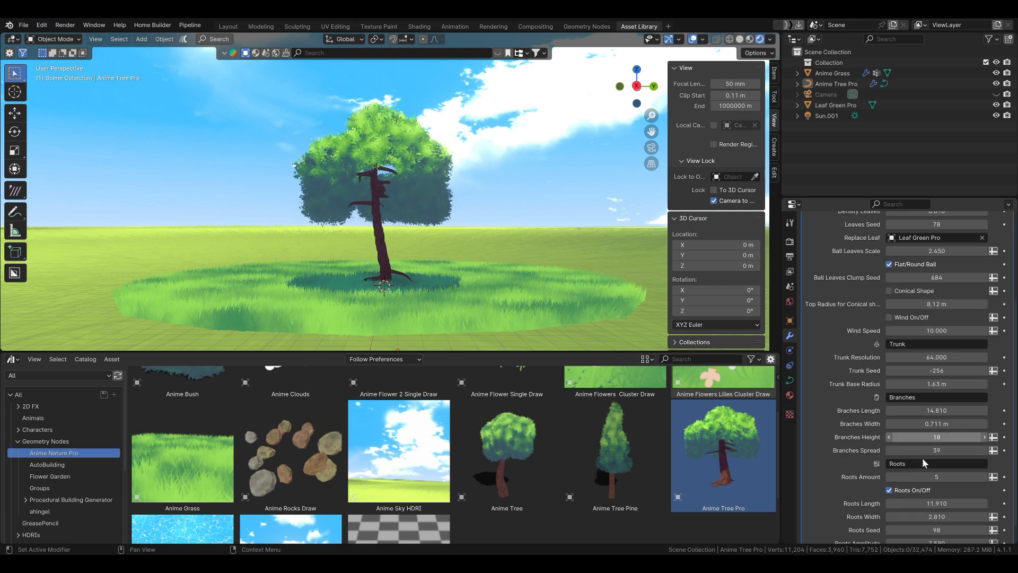
drag(936, 389, 912, 390)
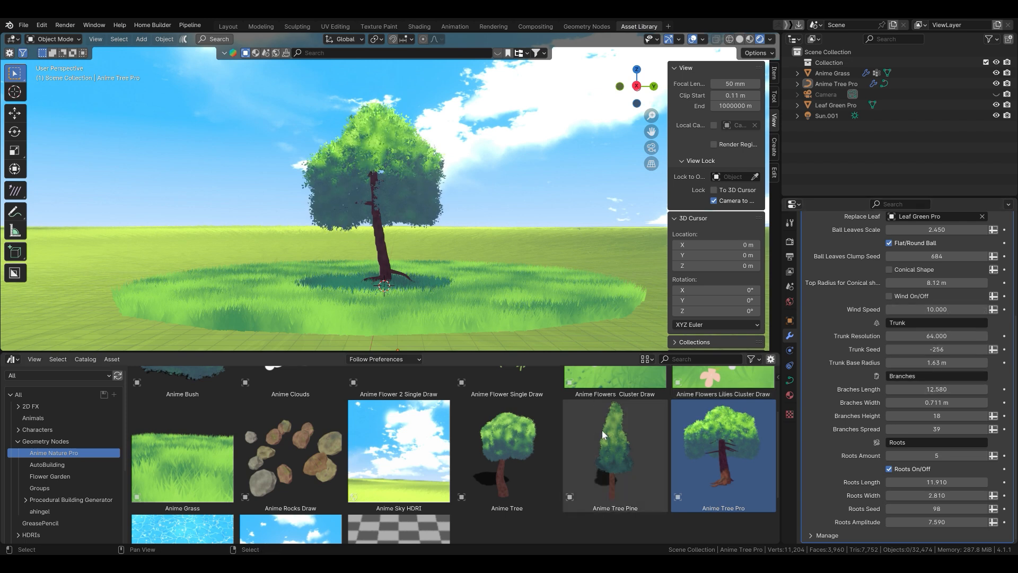
Add the Anime Tree Pine asset and move it onto the grass patch to the right of the first tree.
drag(600, 466, 615, 337)
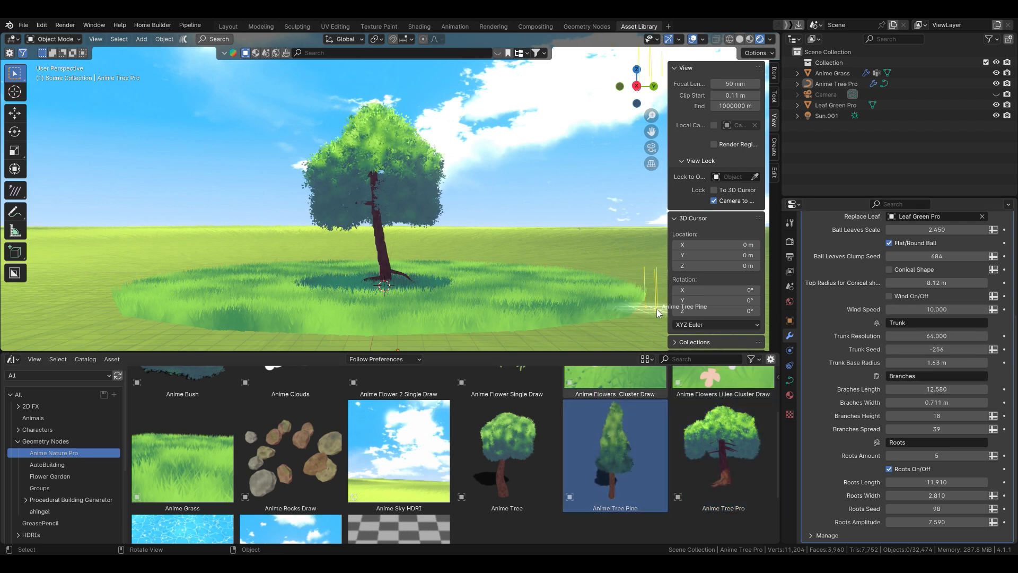
drag(656, 309, 653, 260)
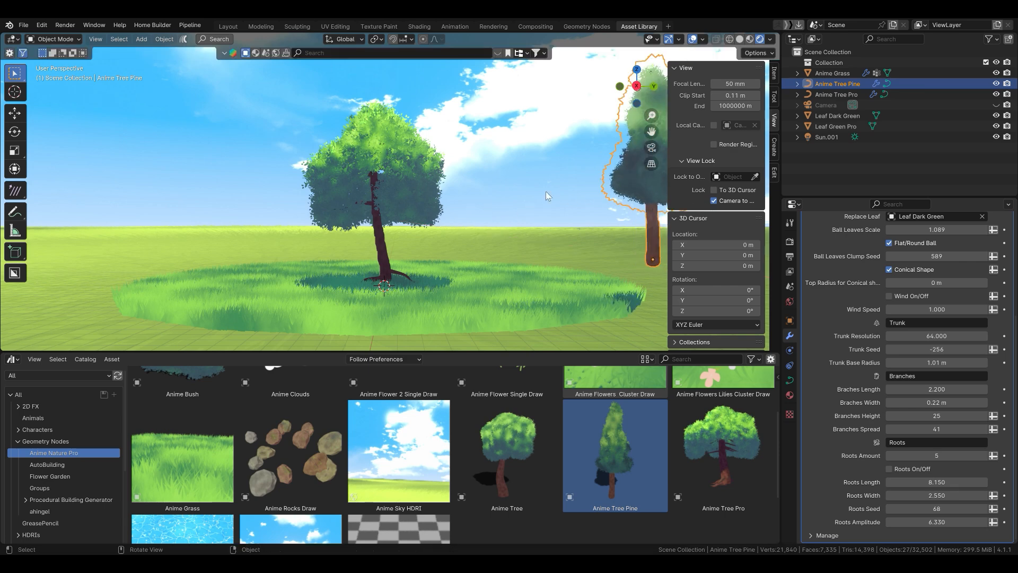
key(g)
key(z)
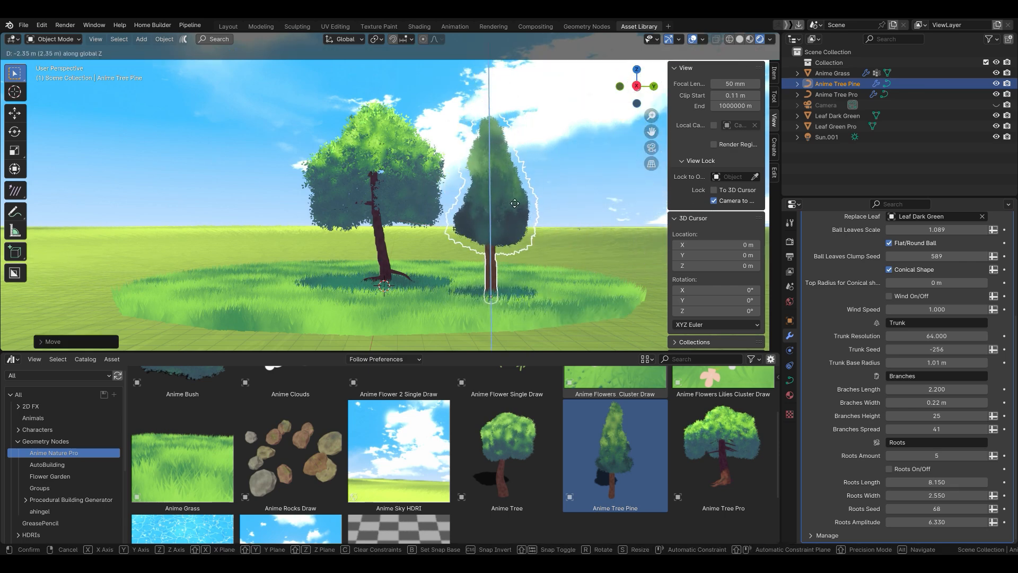
click(514, 203)
Set the pine's Braches Length to 7.56 and its conical top radius to 1.2 m.
middle_drag(511, 190, 486, 251)
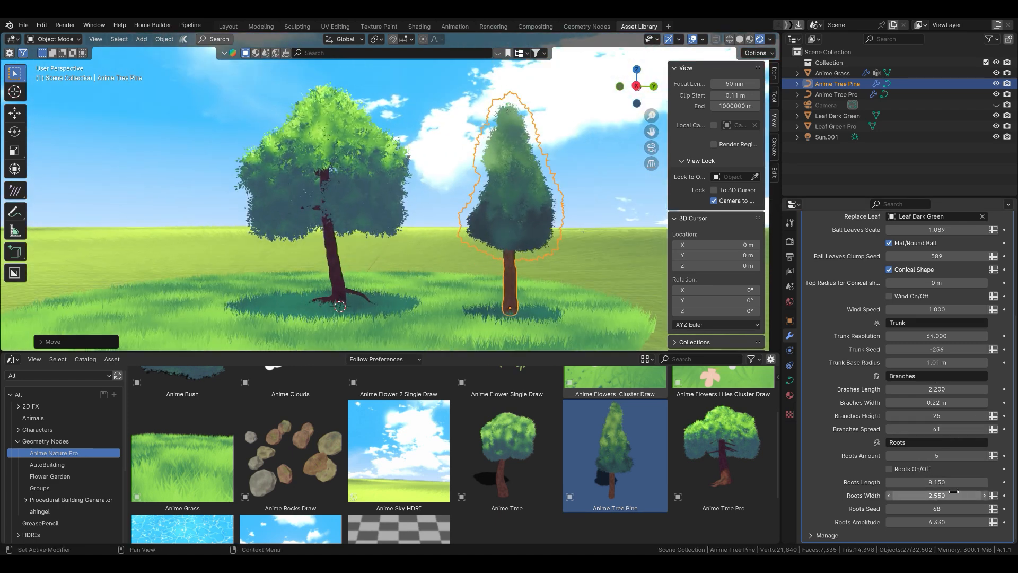
scroll(919, 469, up, 1)
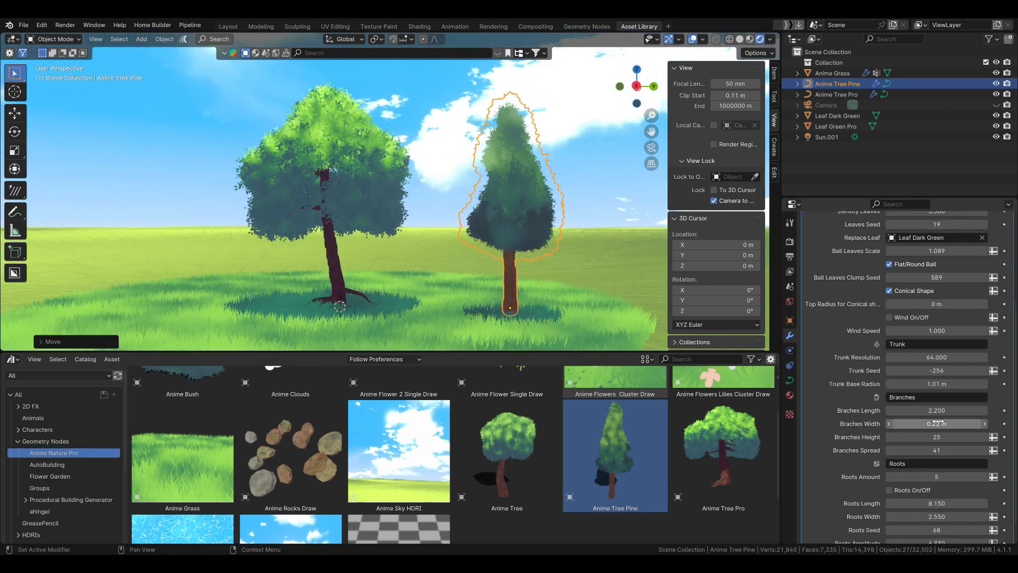
drag(935, 410, 1000, 409)
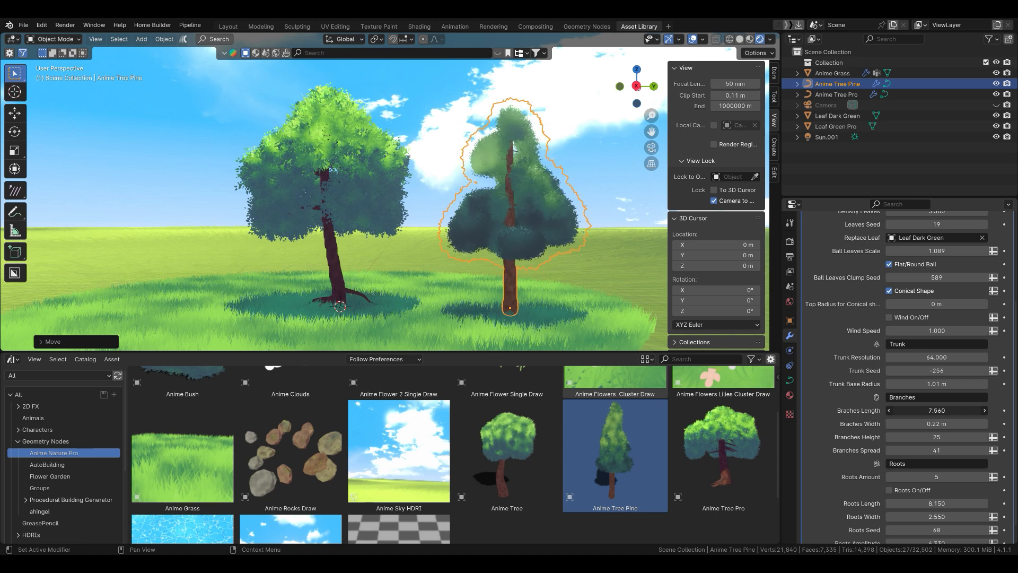
scroll(945, 371, up, 4)
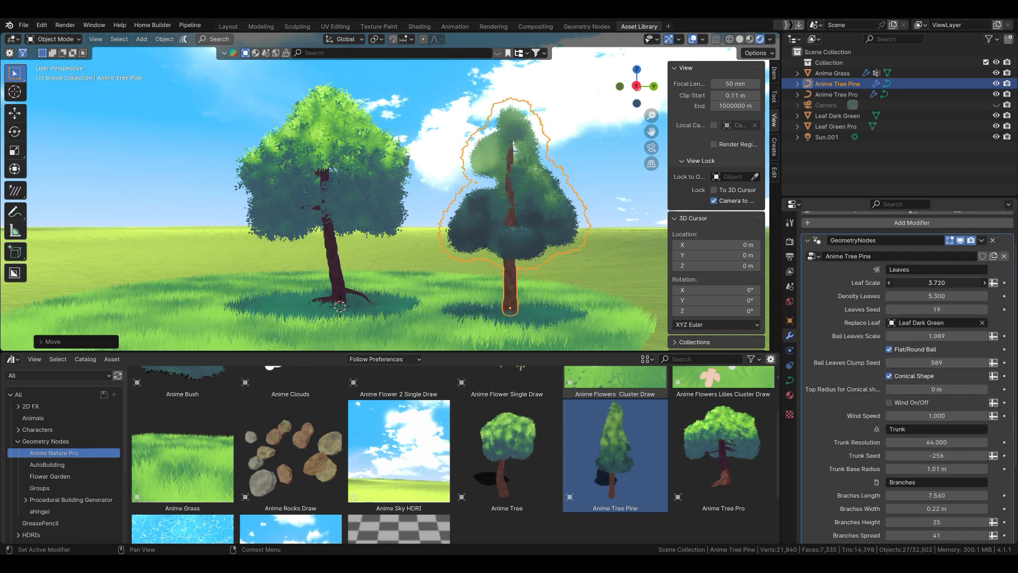
scroll(933, 386, down, 1)
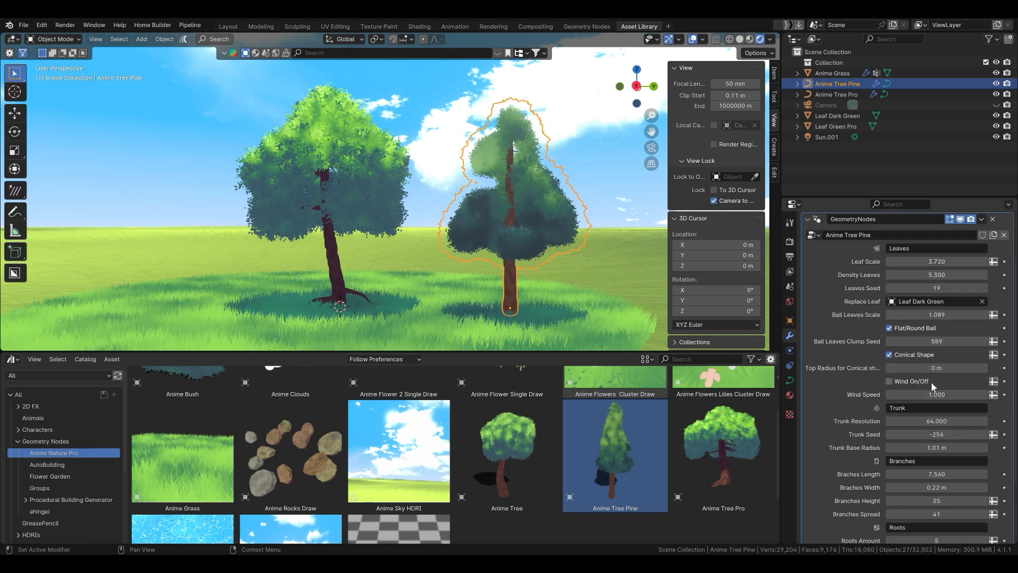
mouse_move(936, 367)
mouse_down()
mouse_move(944, 368)
mouse_move(941, 341)
mouse_move(965, 341)
mouse_move(940, 370)
mouse_up()
key(ctrl+z)
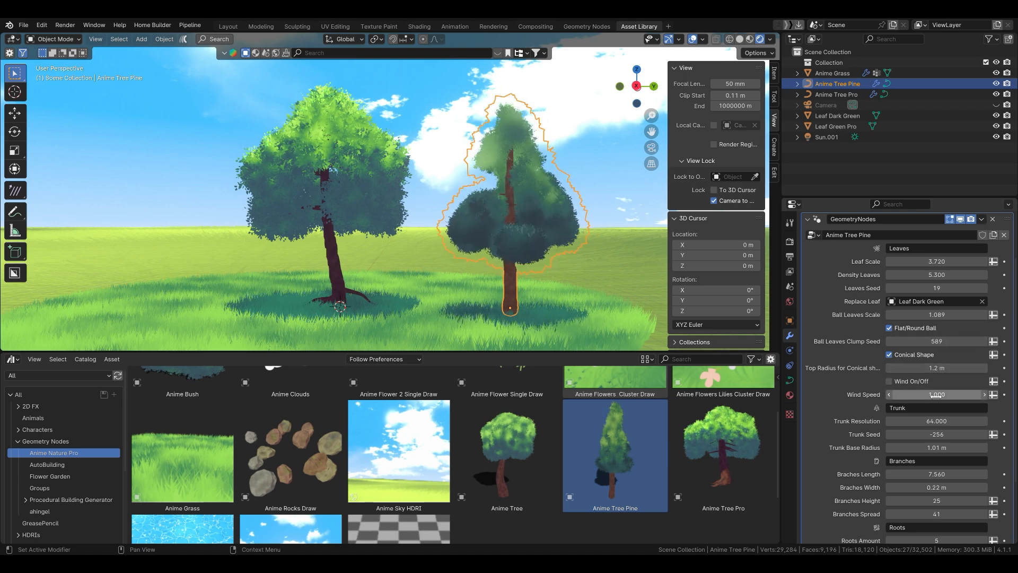
Set the pine's Trunk Seed to -183, Trunk Base Radius to 0.456 m and Braches Width to 0.28 m.
drag(936, 434, 954, 433)
scroll(920, 398, down, 3)
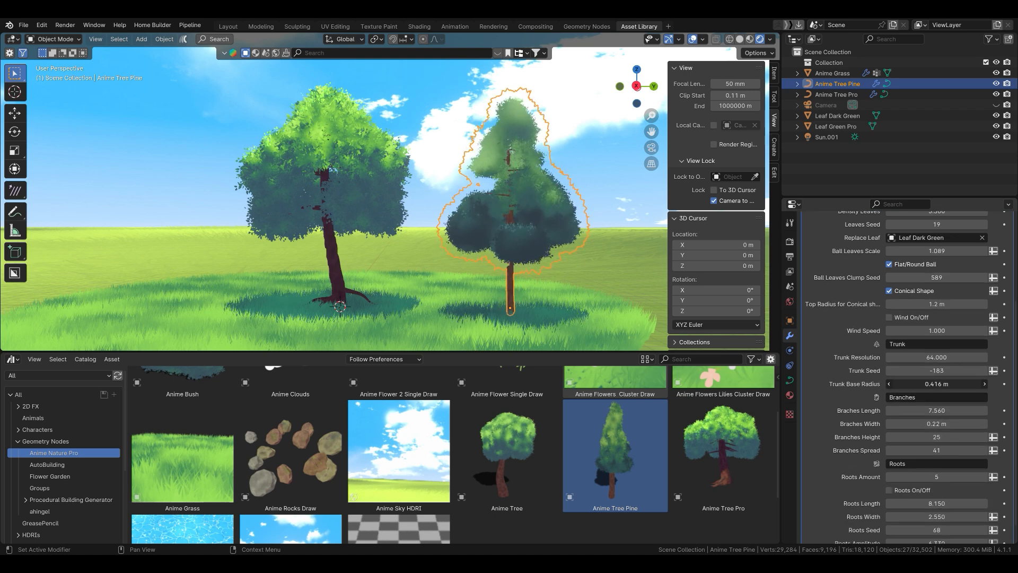
scroll(927, 403, down, 1)
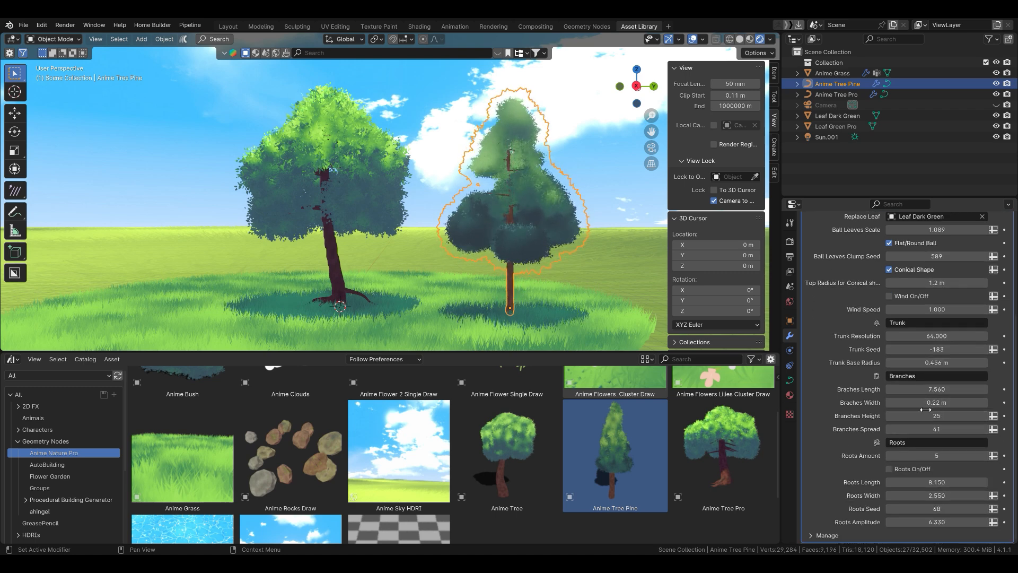
Set the pine's Ball Leaves Scale to 1.379 and clear the object selection.
scroll(905, 388, up, 4)
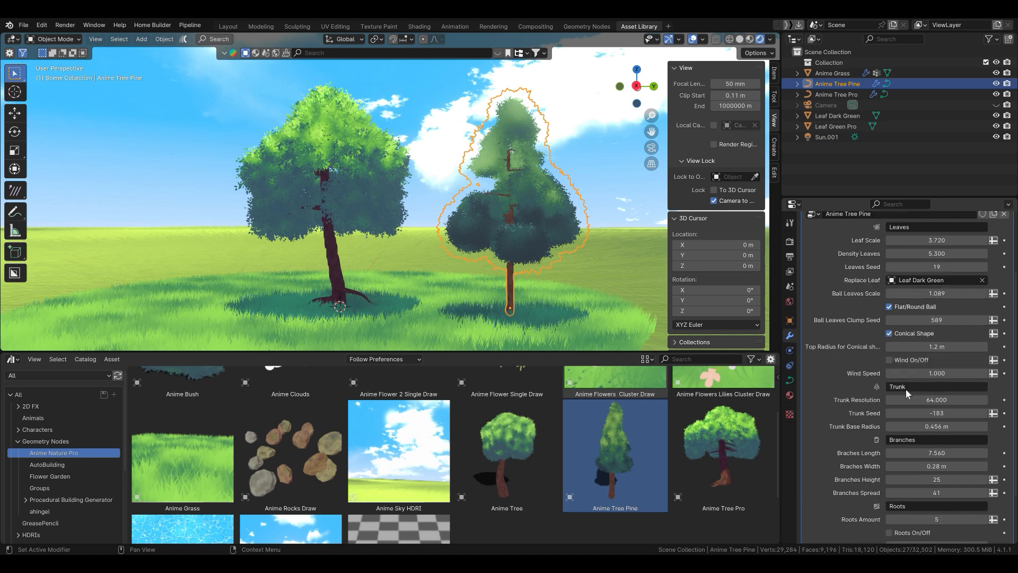
mouse_move(946, 317)
mouse_down()
mouse_move(919, 318)
mouse_move(962, 317)
mouse_up()
key(alt+a)
middle_drag(547, 245, 448, 265)
scroll(440, 263, up, 1)
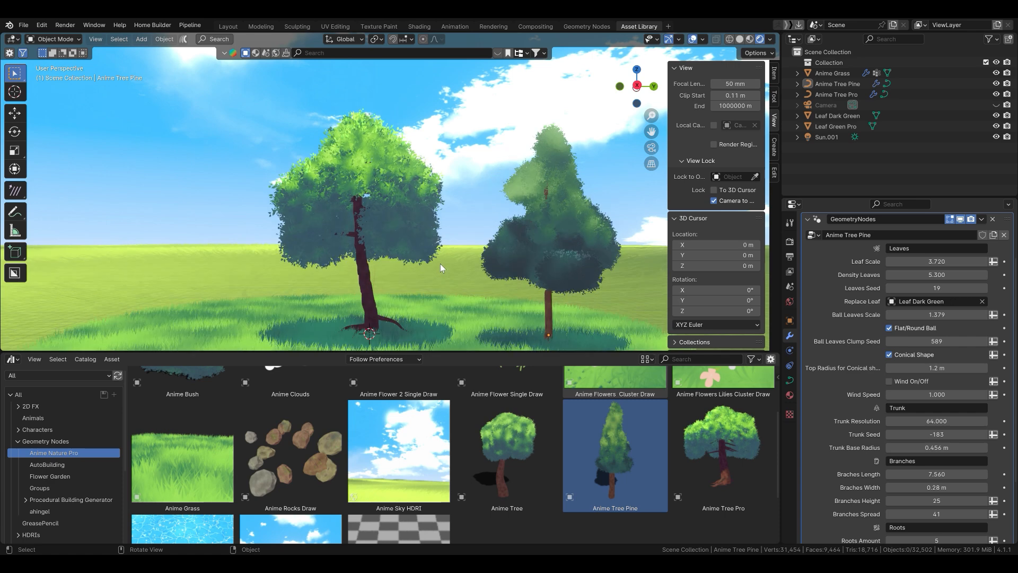
Add the Anime Rocks Draw asset and draw rocks over the grass around the two trees.
scroll(440, 262, down, 1)
mouse_move(290, 450)
mouse_down()
mouse_move(340, 403)
mouse_move(649, 287)
mouse_move(636, 281)
mouse_up()
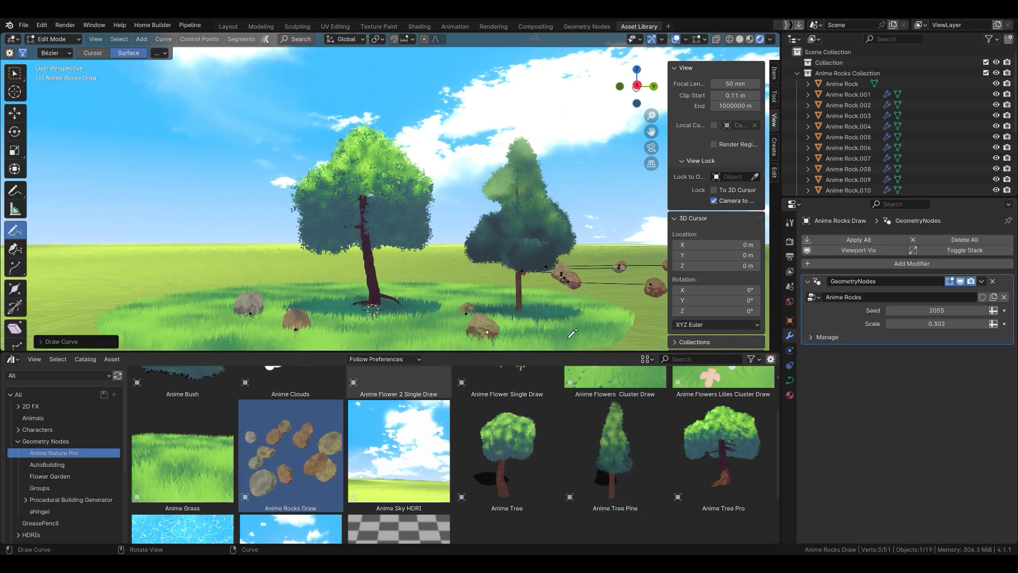
key(Tab)
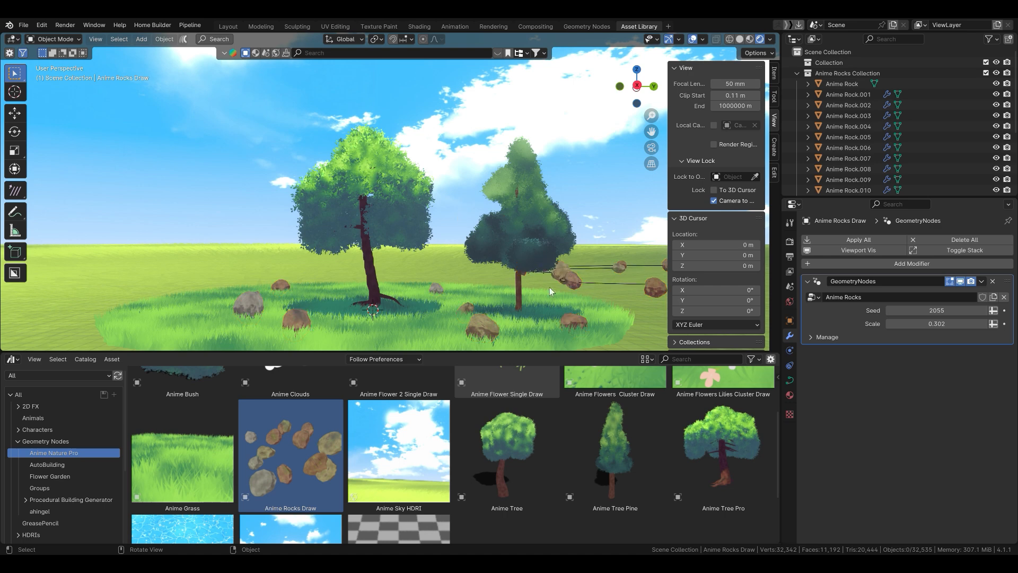
Undo the stray rock placement and redraw the rocks around the trees within the grass patch.
key(ctrl+z)
key(ctrl+z)
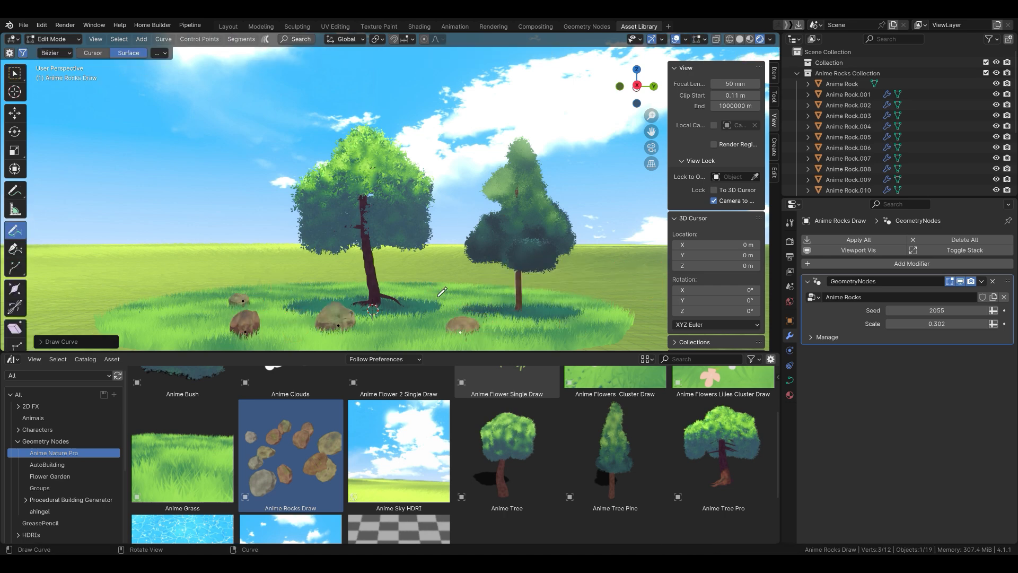
key(Tab)
Add the Anime Bush asset and move it horizontally onto the grass to the left of the leafy tree.
scroll(304, 376, up, 3)
click(180, 415)
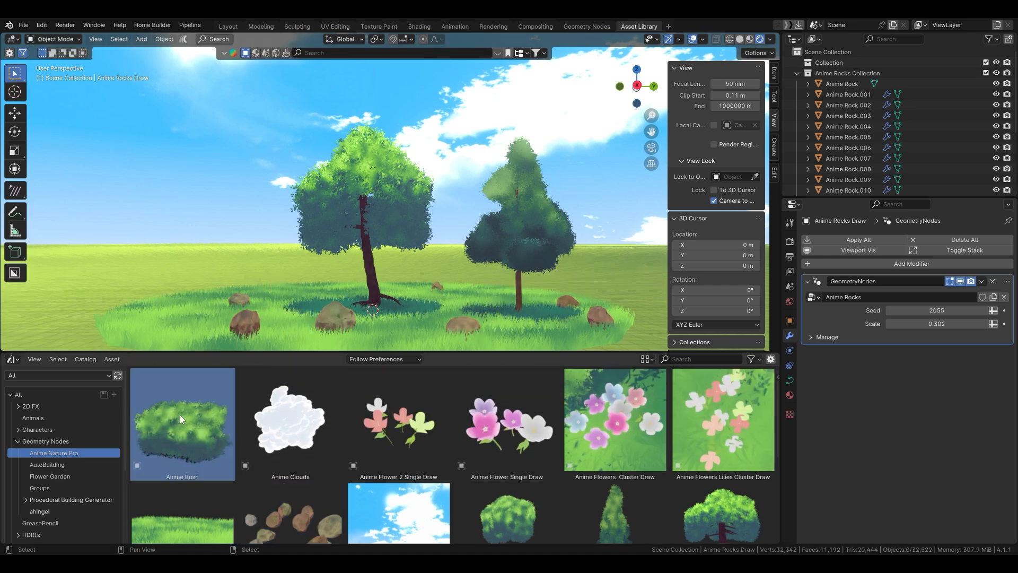
drag(103, 301, 104, 300)
key(Tab)
key(Tab)
key(g)
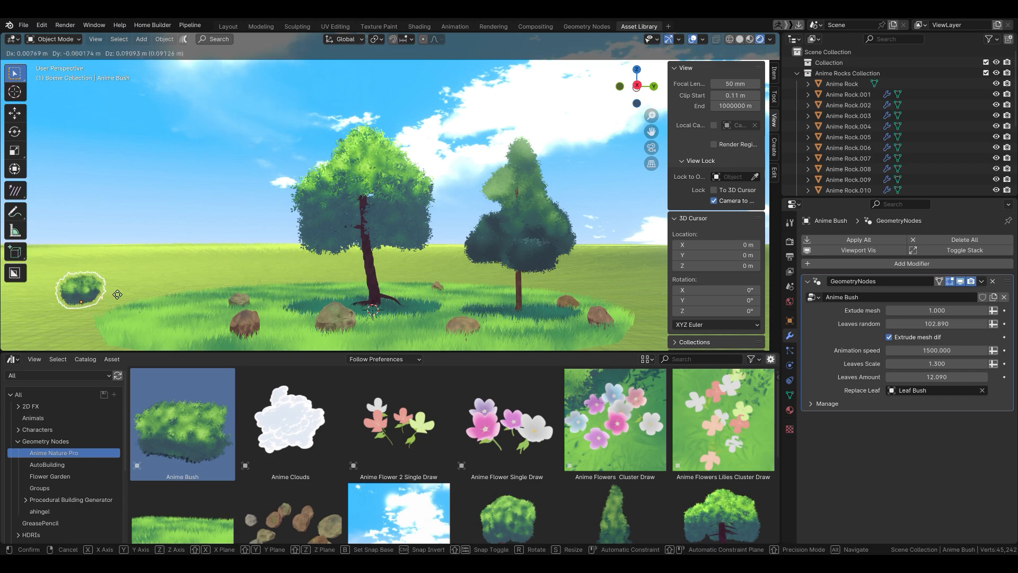
key(shift+z)
click(285, 303)
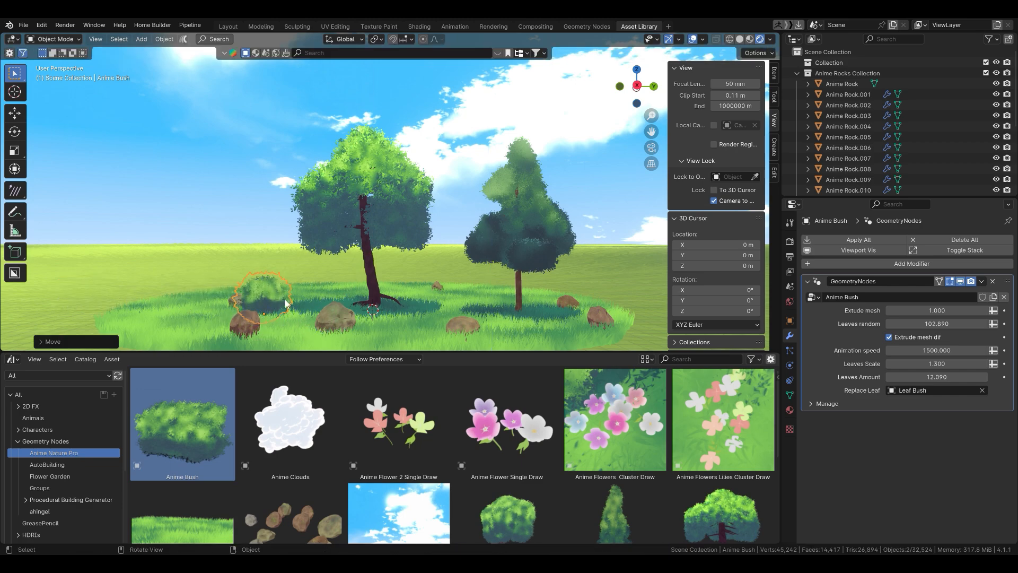
Open the Anime Bush's base mesh for editing in wireframe shading.
middle_drag(282, 298, 238, 256)
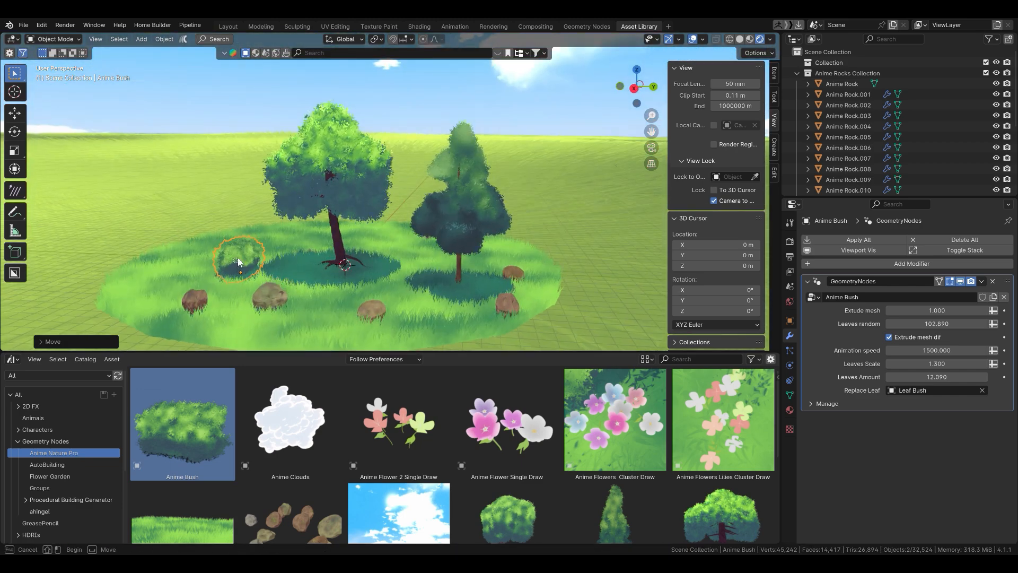
scroll(242, 256, down, 3)
key(a)
click(338, 197)
key(KP_Decimal)
mouse_move(391, 151)
middle_down()
mouse_move(334, 172)
mouse_move(389, 189)
mouse_move(341, 199)
mouse_move(379, 265)
middle_up()
key(Tab)
key(shift+z)
mouse_move(379, 265)
middle_down()
mouse_move(393, 287)
mouse_move(367, 222)
middle_up()
key(shift+z)
key(shift+z)
Select the four vertices at one end of the bush mesh and extrude them outward to lengthen the bush.
drag(373, 207, 300, 329)
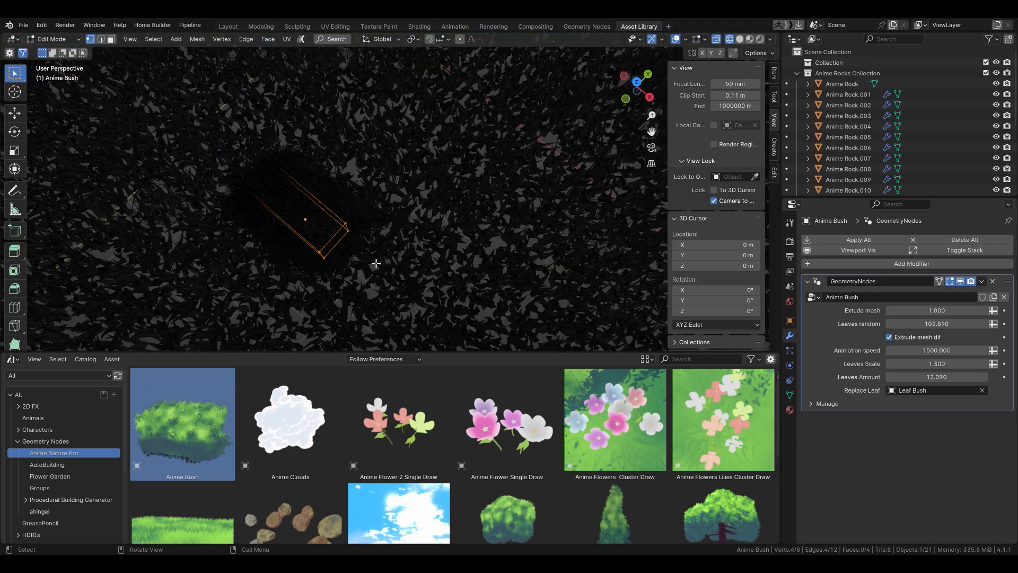
middle_drag(313, 323, 344, 313)
key(g)
click(485, 300)
middle_drag(486, 301, 391, 320)
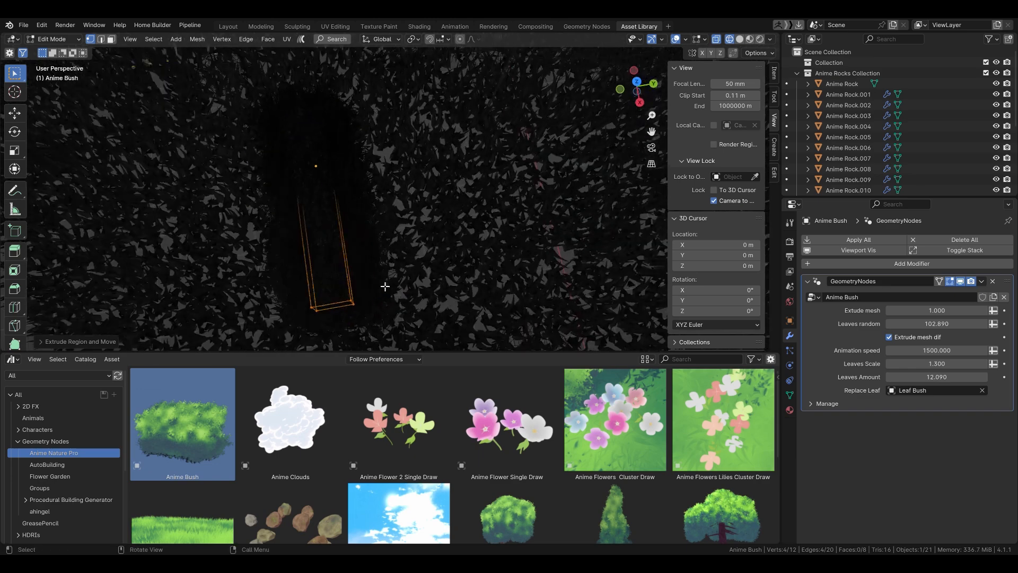
Extrude a side face of the bush's new segment sideways into an L-shaped bush and return to Object Mode.
drag(391, 320, 336, 166)
key(e)
click(462, 257)
key(Tab)
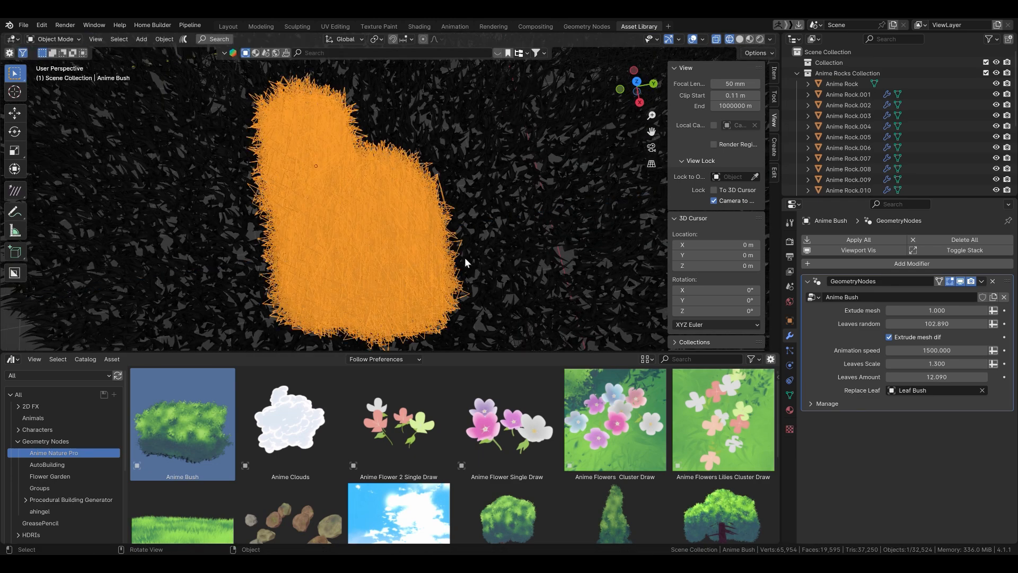
Return to rendered shading, add the Anime Clouds asset on the bush side of the leafy tree, and turn it upright with a trackball rotation.
key(shift+z)
mouse_move(465, 257)
middle_down()
mouse_move(453, 211)
mouse_move(387, 255)
mouse_move(384, 244)
mouse_move(421, 237)
mouse_move(417, 253)
mouse_move(436, 254)
middle_up()
click(259, 164)
drag(295, 429, 193, 244)
key(r)
key(r)
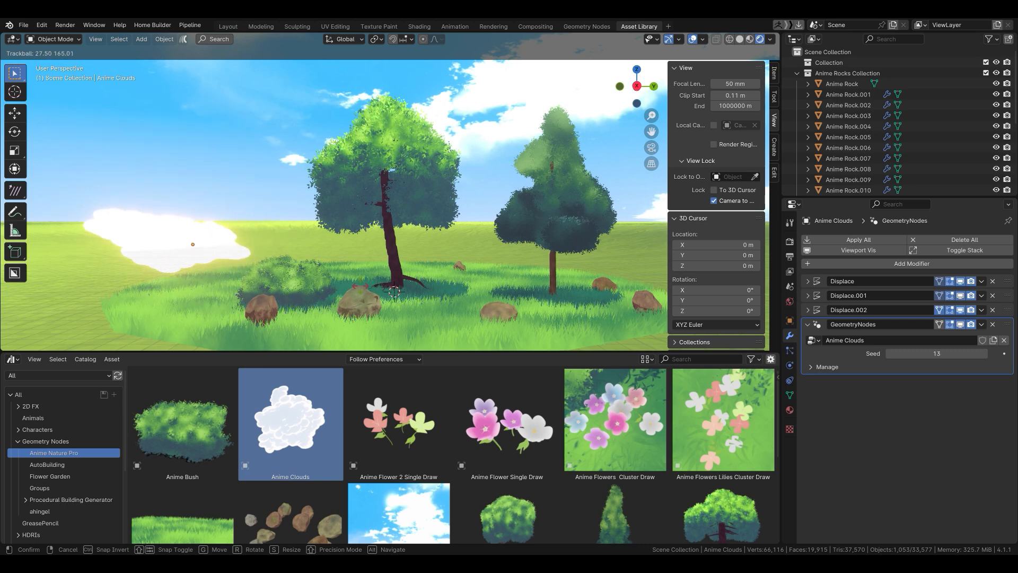
click(390, 160)
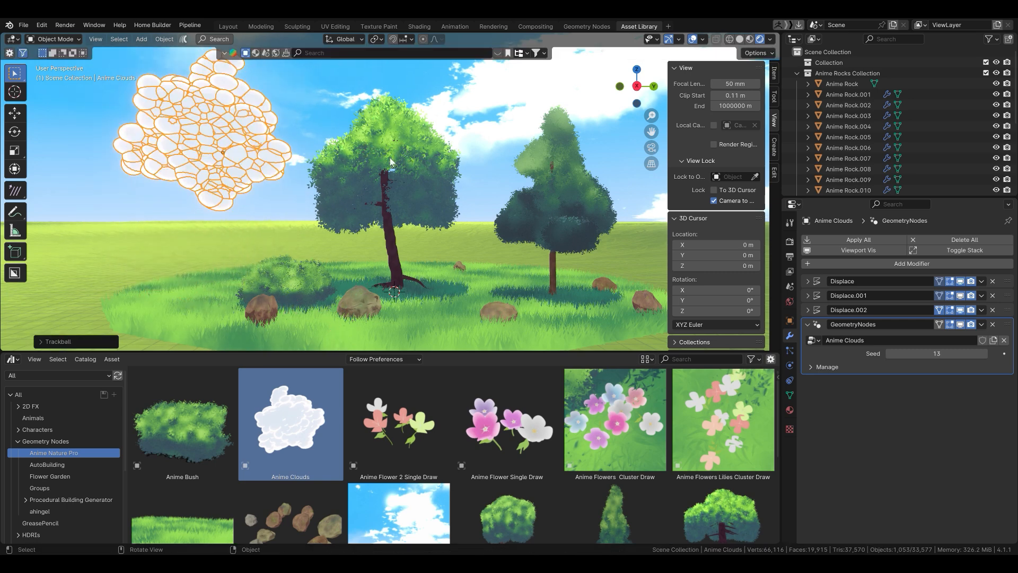
Move the cloud in the sky beside the leafy tree and rotate it in the view plane.
key(g)
click(330, 91)
click(334, 100)
click(269, 169)
key(r)
click(429, 80)
Reposition the cloud beside the leafy tree's crown, enlarge it and deselect it.
key(g)
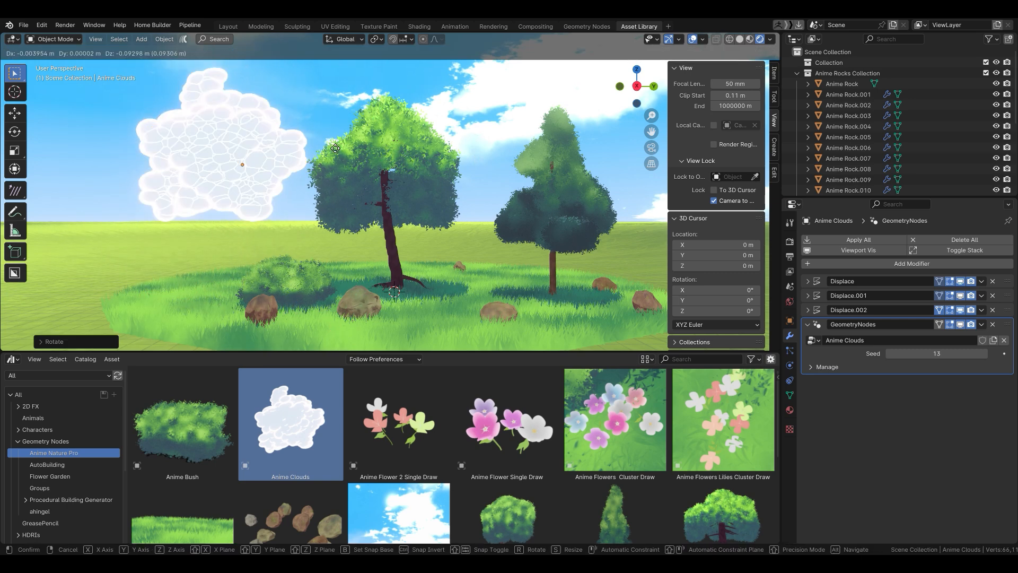
click(287, 183)
key(s)
click(359, 170)
key(g)
click(414, 105)
click(489, 193)
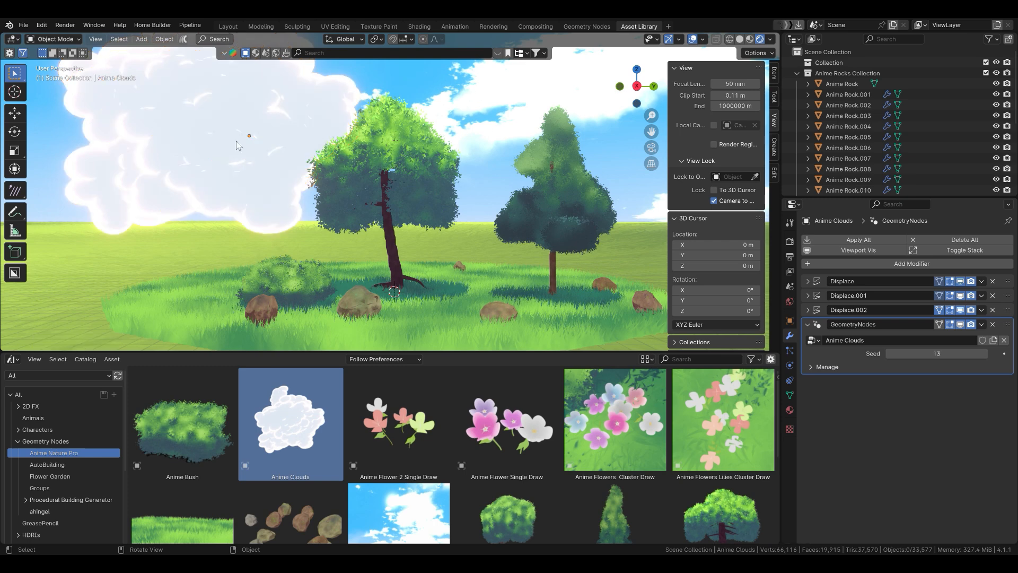
Reselect the cloud, move it farther away from the leafy tree and scale it down.
click(237, 144)
key(g)
click(193, 164)
key(s)
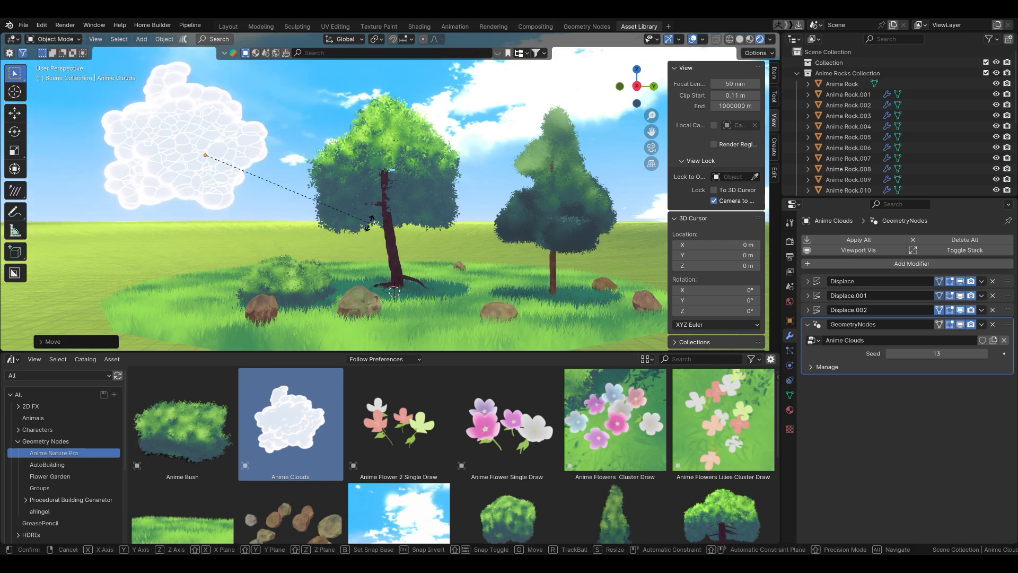
click(368, 223)
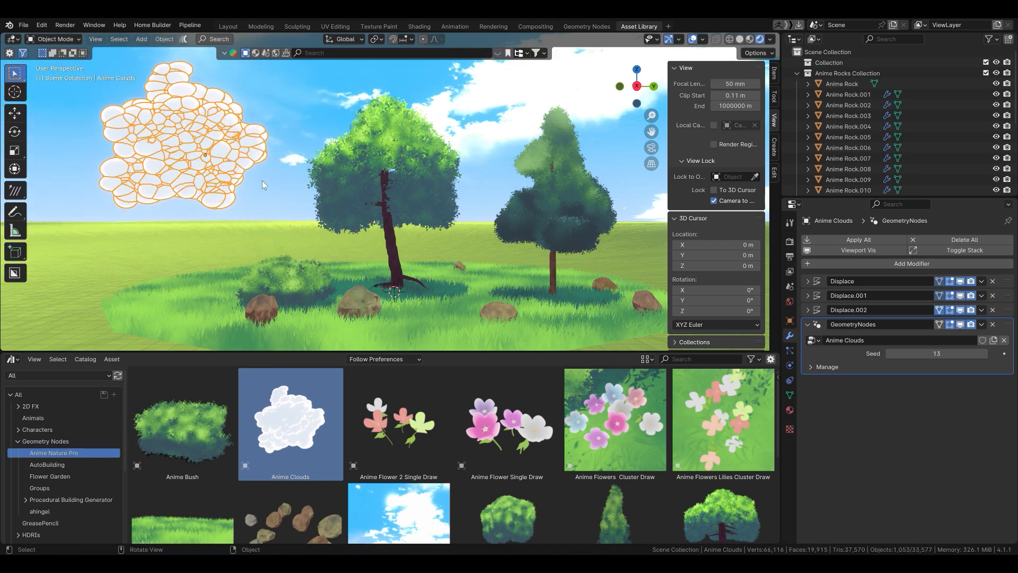
Create a linked duplicate of the cloud partly behind the leafy tree and rotate it about the global X axis.
key(alt+d)
key(r)
key(r)
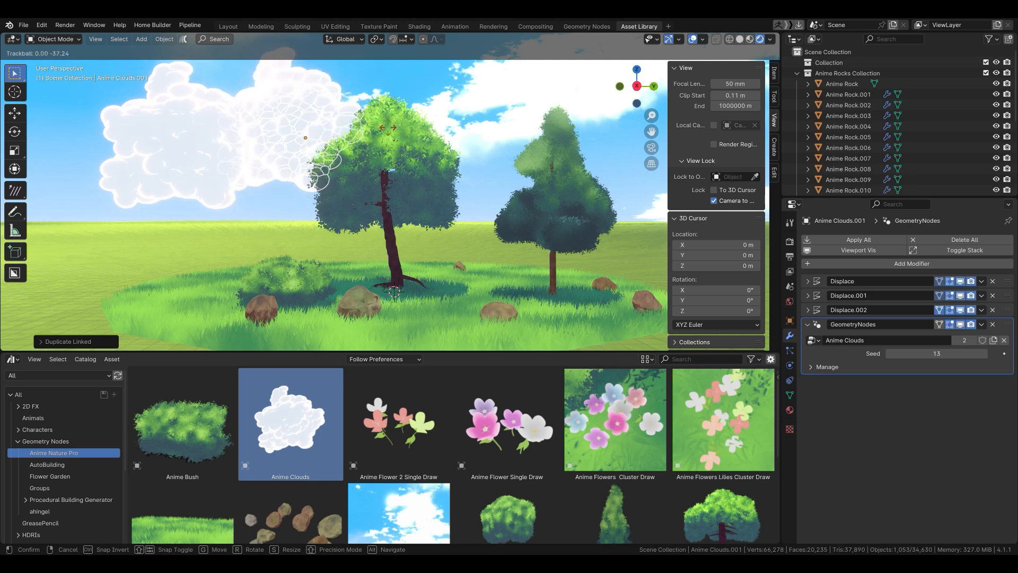
key(x)
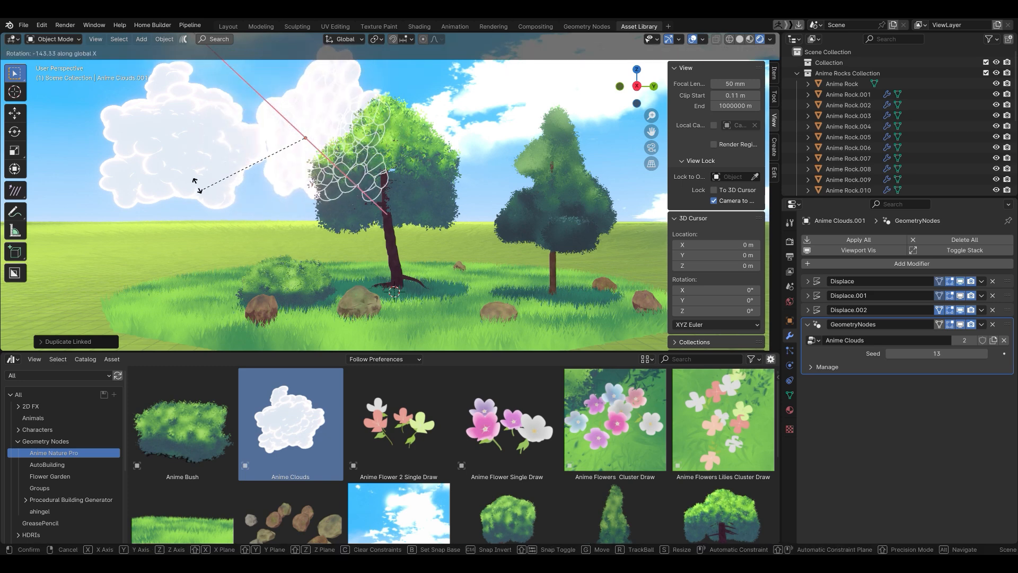
key(Escape)
Place a second linked duplicate of the cloud in the sky beyond the pine tree, rotate it and deselect it.
middle_drag(441, 186, 405, 190)
key(alt+d)
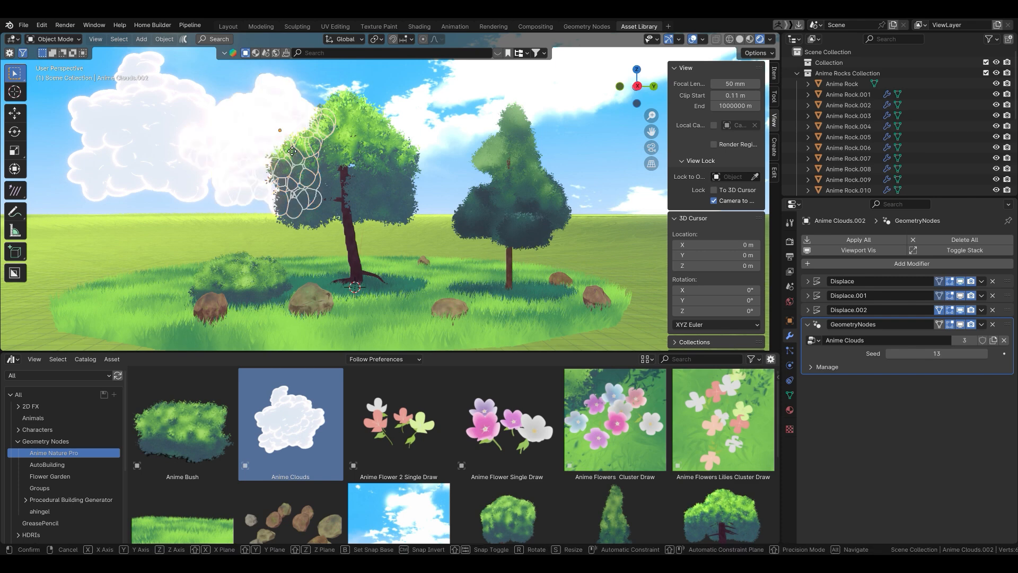
key(r)
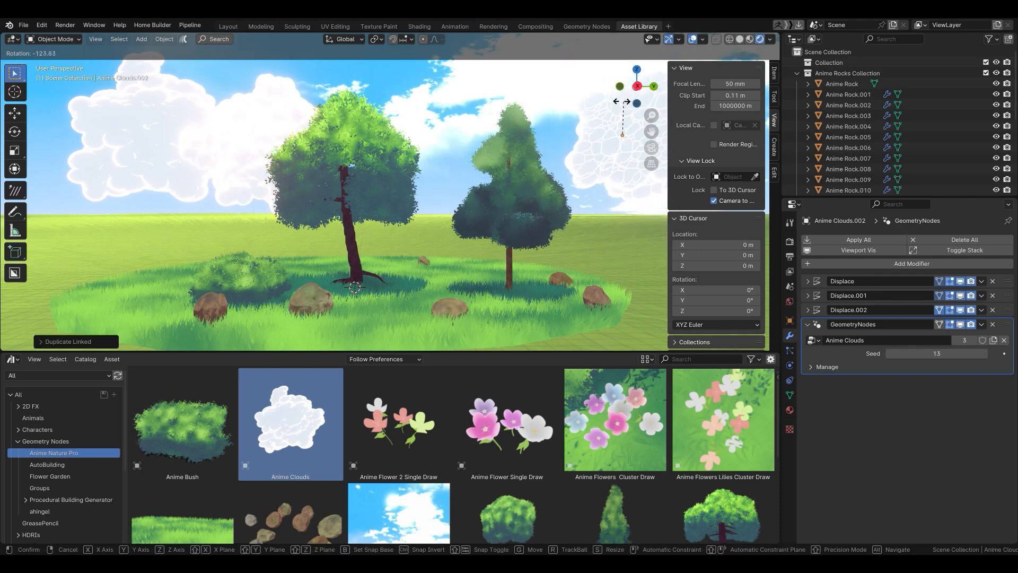
click(610, 136)
key(g)
click(593, 137)
key(alt+a)
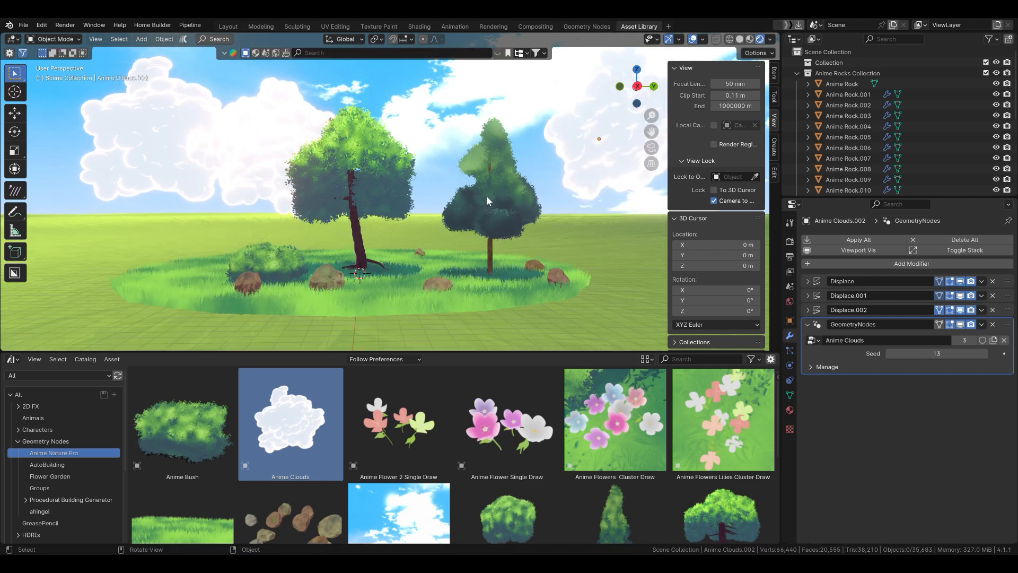
Add the Anime Flowers Cluster Draw asset beside the pine tree and delete its default curve points.
drag(615, 419, 618, 256)
key(Tab)
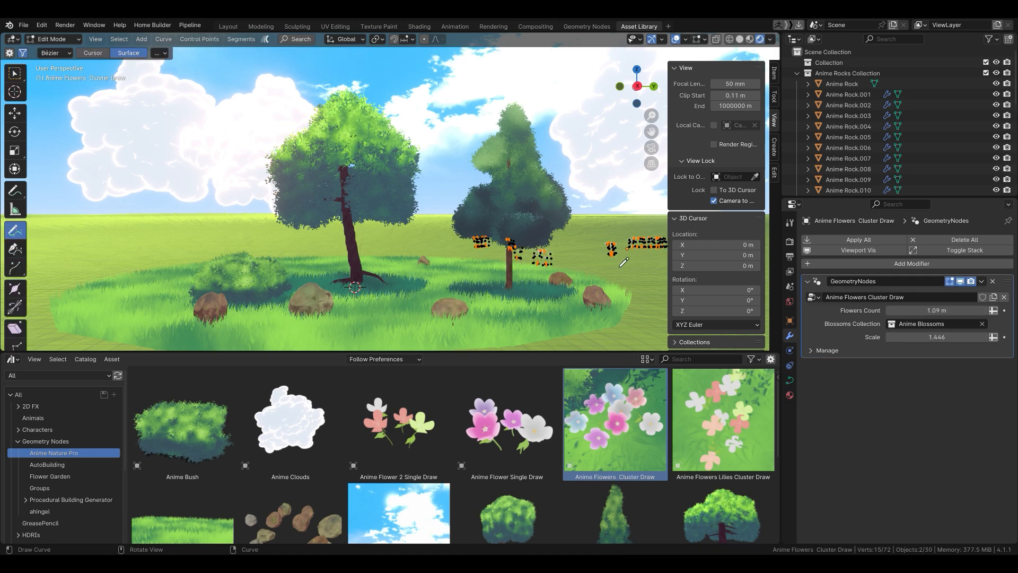
key(x)
click(614, 260)
key(Tab)
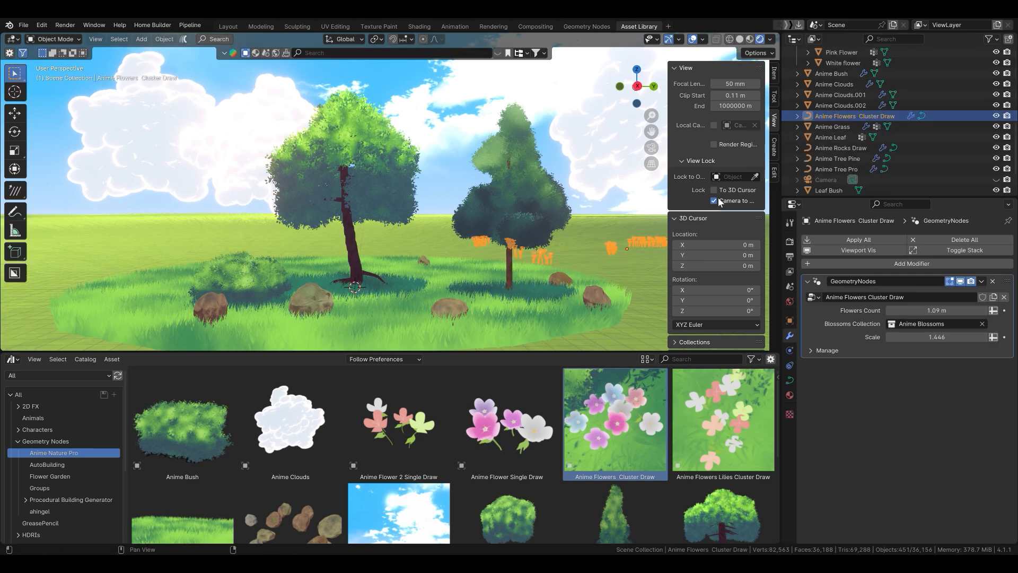
click(835, 126)
click(834, 116)
key(Tab)
key(x)
click(602, 232)
key(Tab)
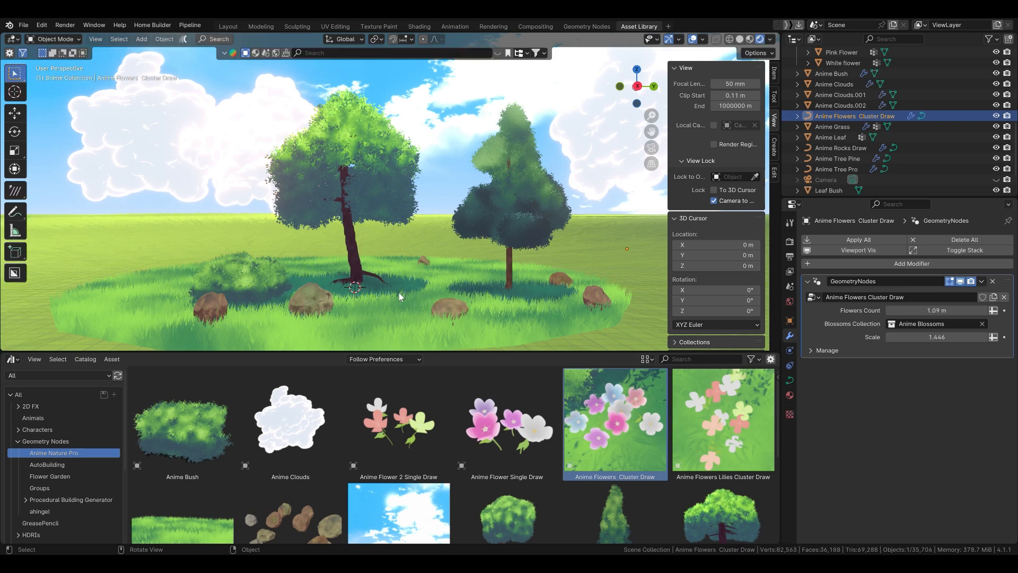
Draw several flower clusters on the grass around the trees, rocks and bush, then leave Edit Mode and deselect everything.
key(Tab)
drag(407, 289, 410, 297)
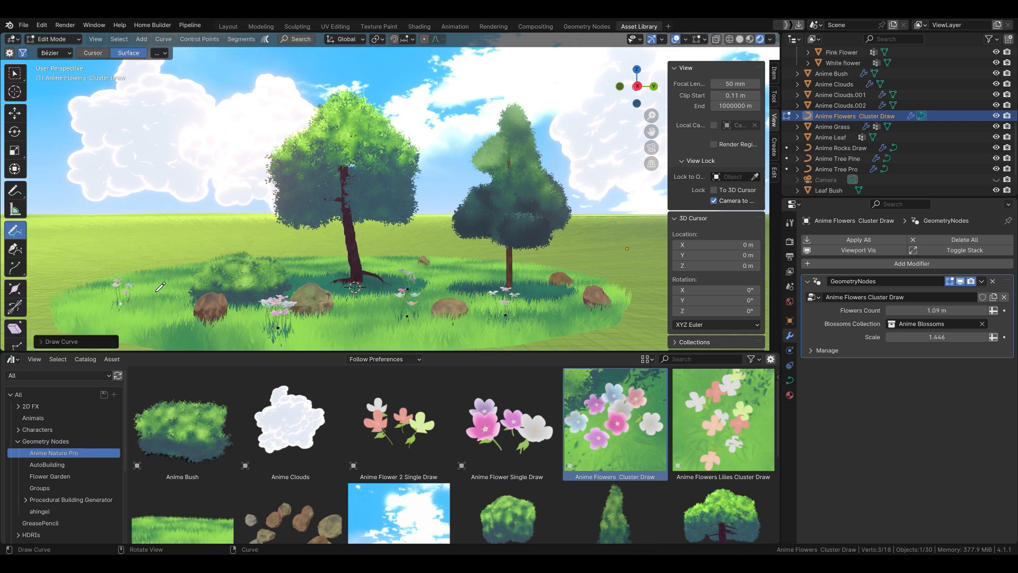
key(Tab)
click(449, 228)
key(alt+a)
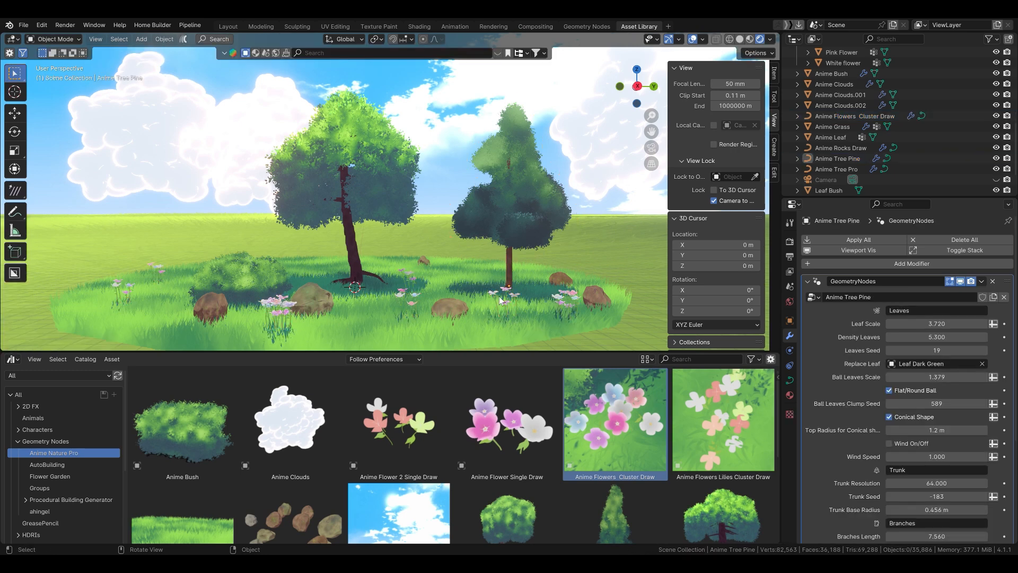
Add the Anime Flowers Lilies Cluster Draw asset and replace its default curves with lily clusters drawn across the grass.
shift+middle_drag(449, 228, 454, 225)
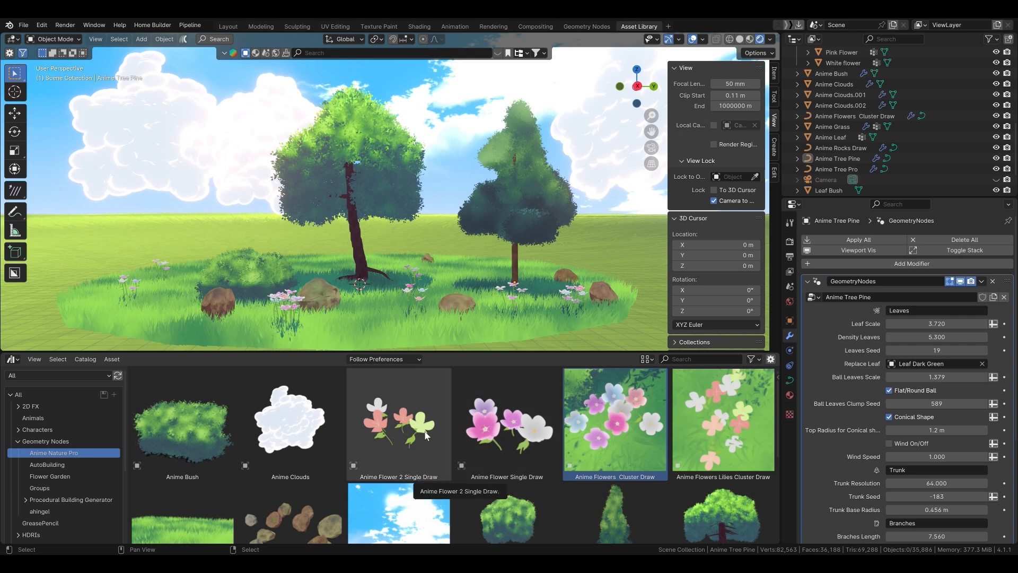
drag(736, 438, 634, 250)
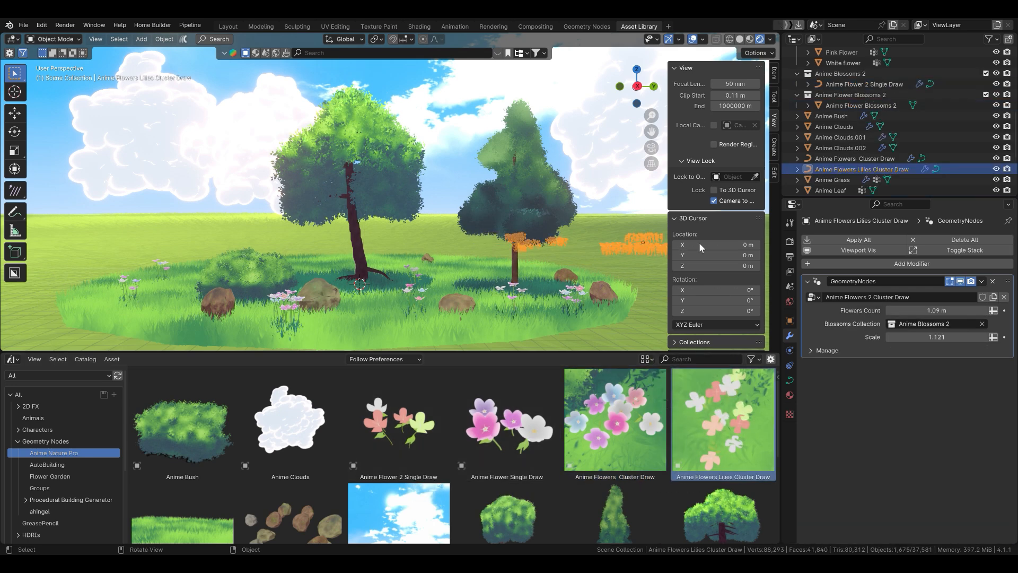
key(Tab)
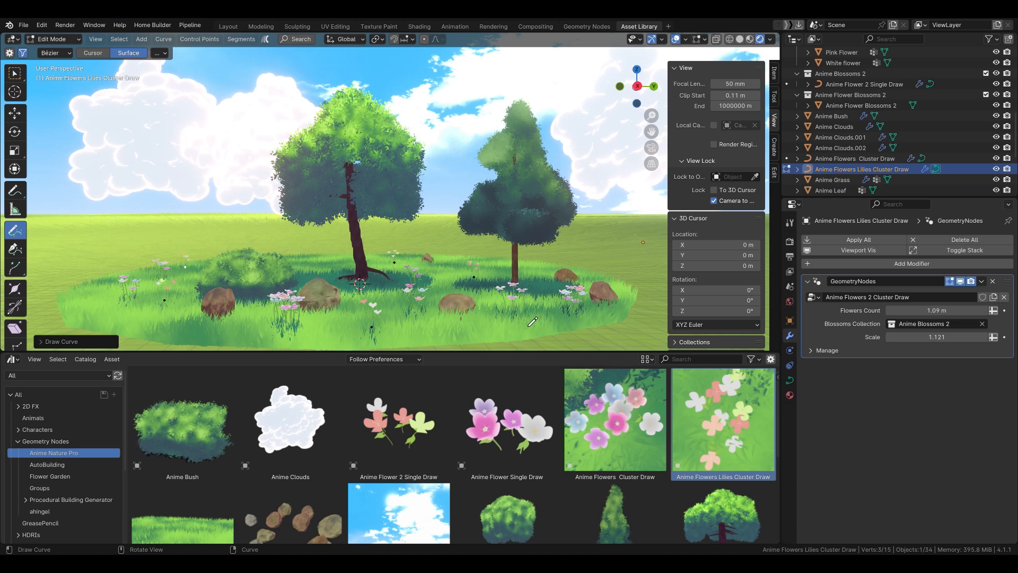
key(Tab)
Select the grass and turn off the viewport display of its Subdivision modifier to square off the patch.
click(549, 295)
key(Tab)
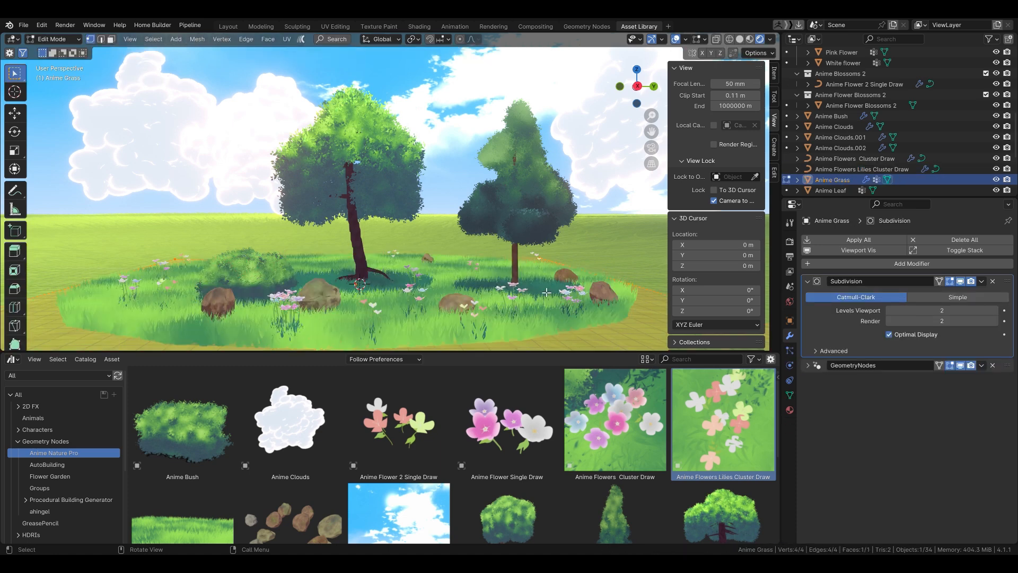
key(Tab)
click(474, 265)
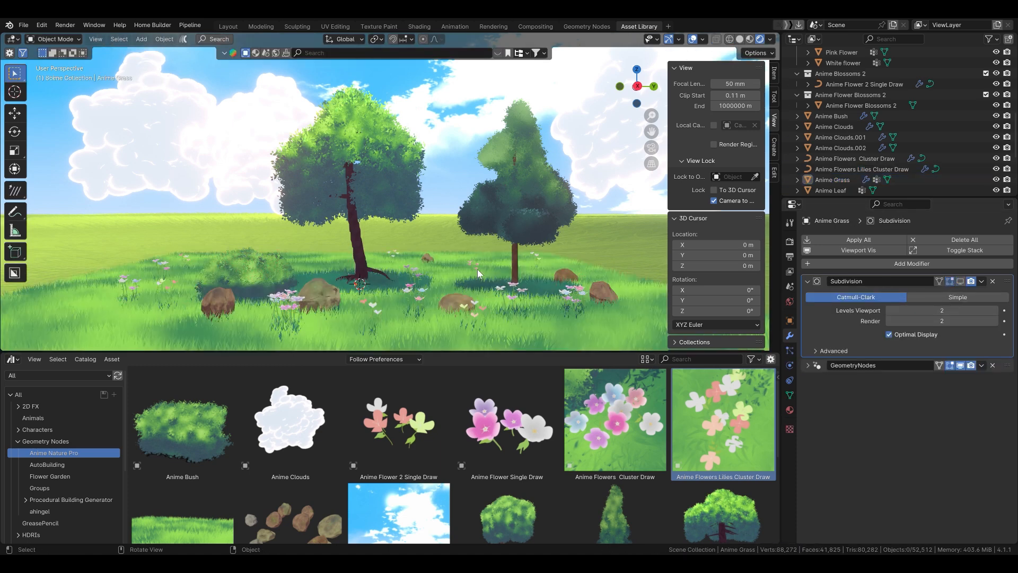
Expand the grass's GeometryNodes settings, collapse its Subdivision modifier, and scale the grass by 2.
key(s)
right_click(477, 269)
click(504, 302)
click(546, 313)
click(809, 364)
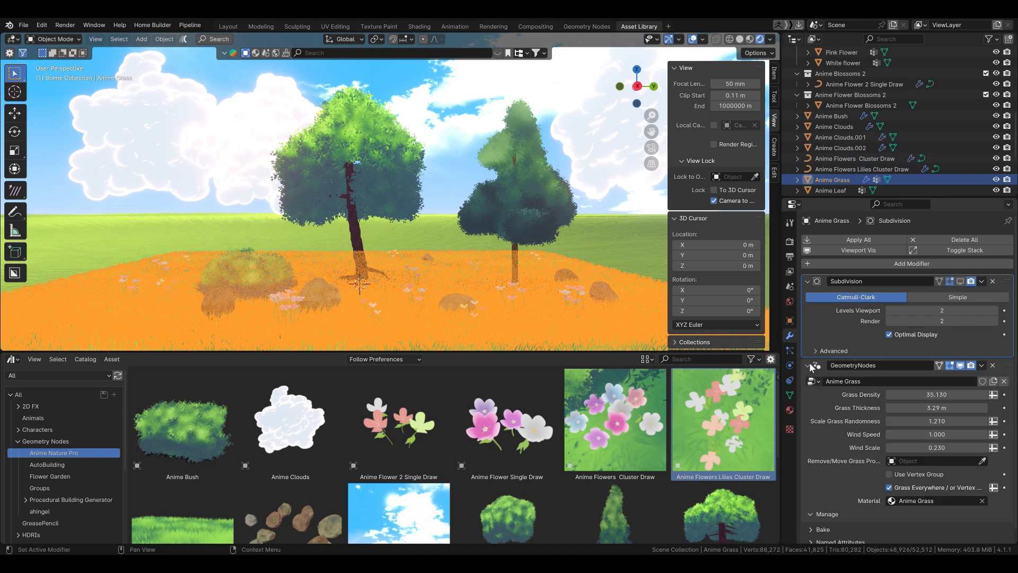
click(806, 281)
scroll(485, 251, down, 2)
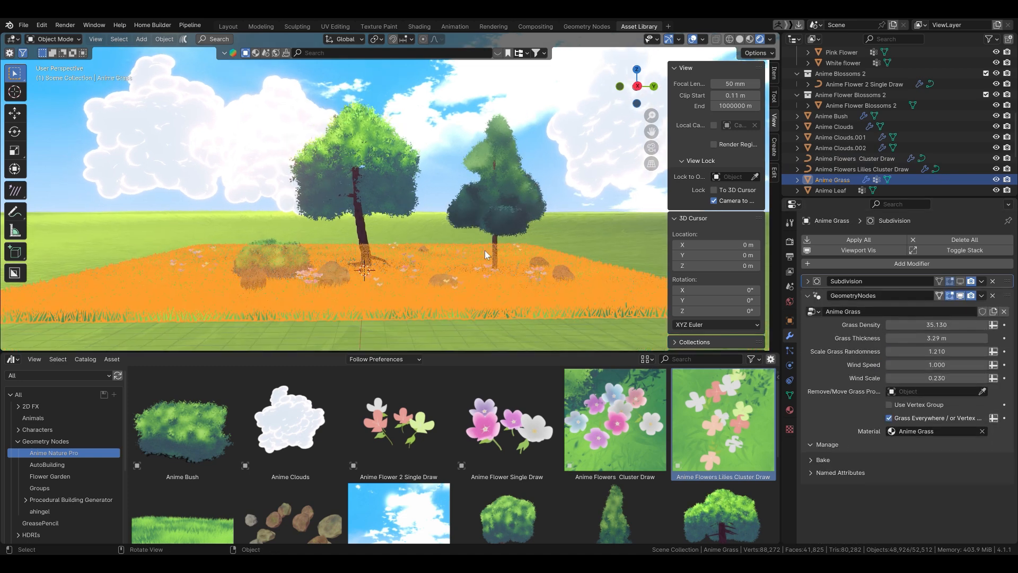
text(s 2)
key(Return)
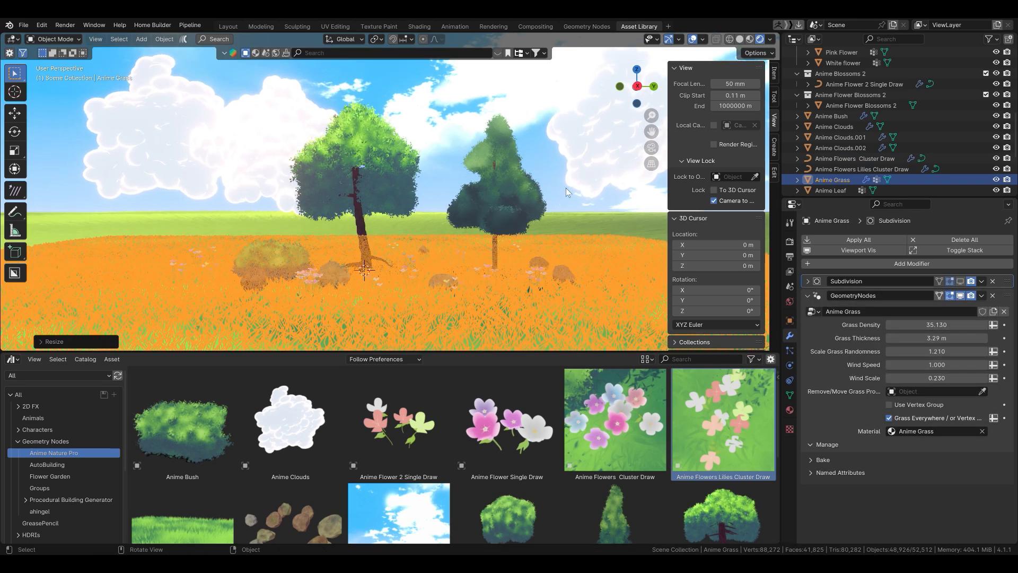
Hide the viewport overlays, and set the grass's Grass Thickness to 0.81 m and Scale Grass Randomness to 1.260.
click(589, 135)
click(452, 141)
click(475, 233)
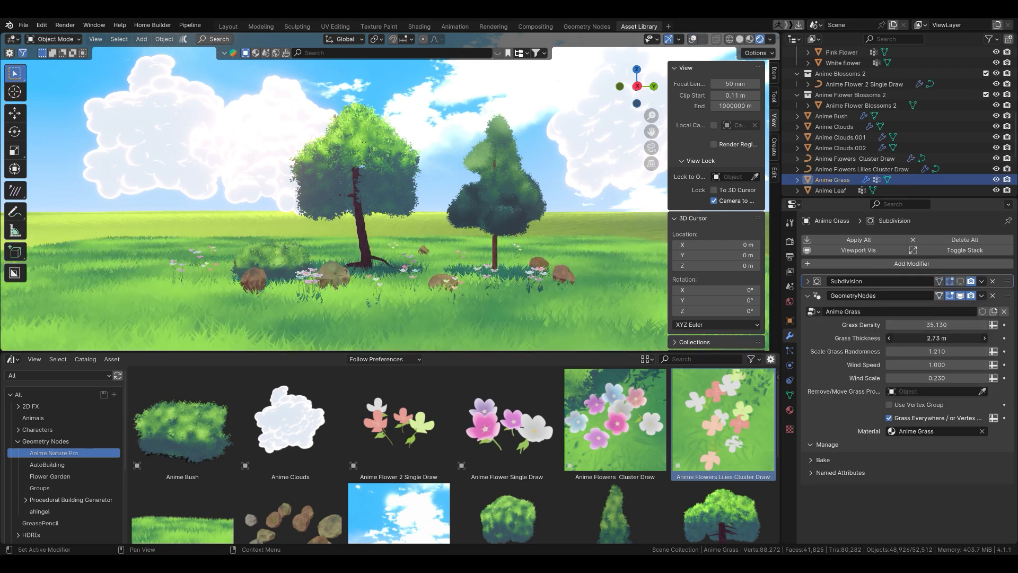
drag(936, 338, 896, 338)
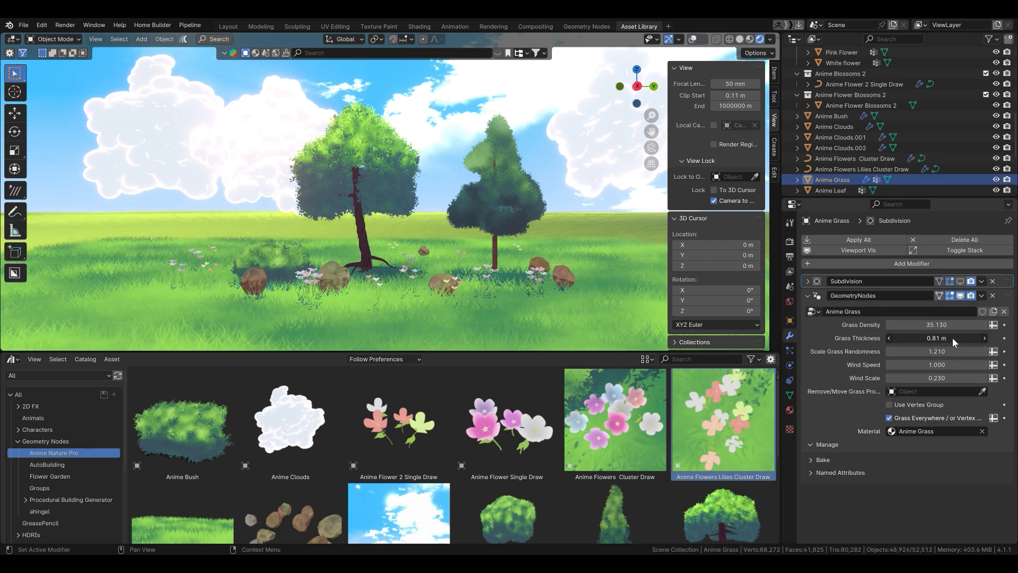
shift+middle_drag(556, 223, 549, 222)
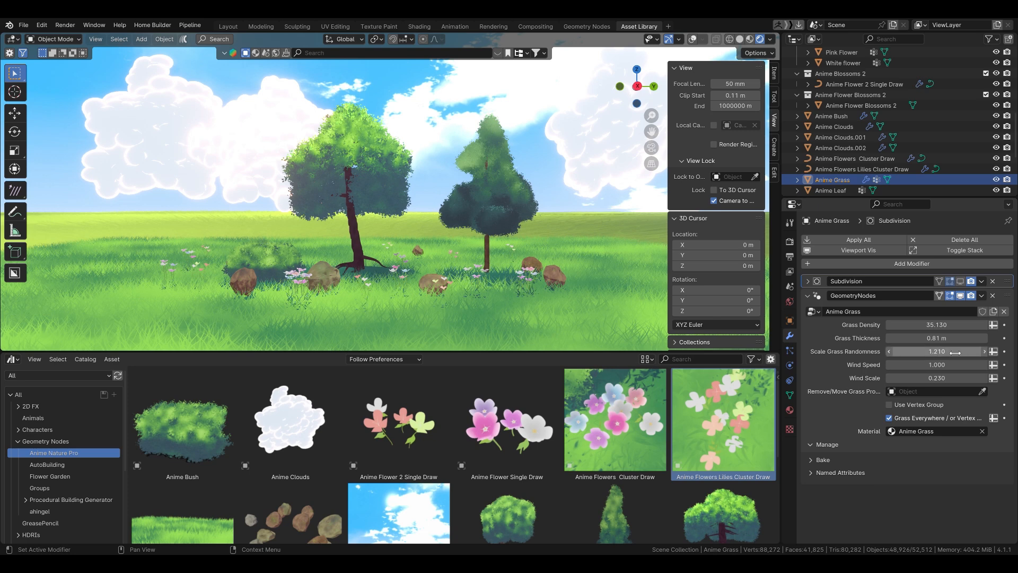
drag(955, 352, 975, 352)
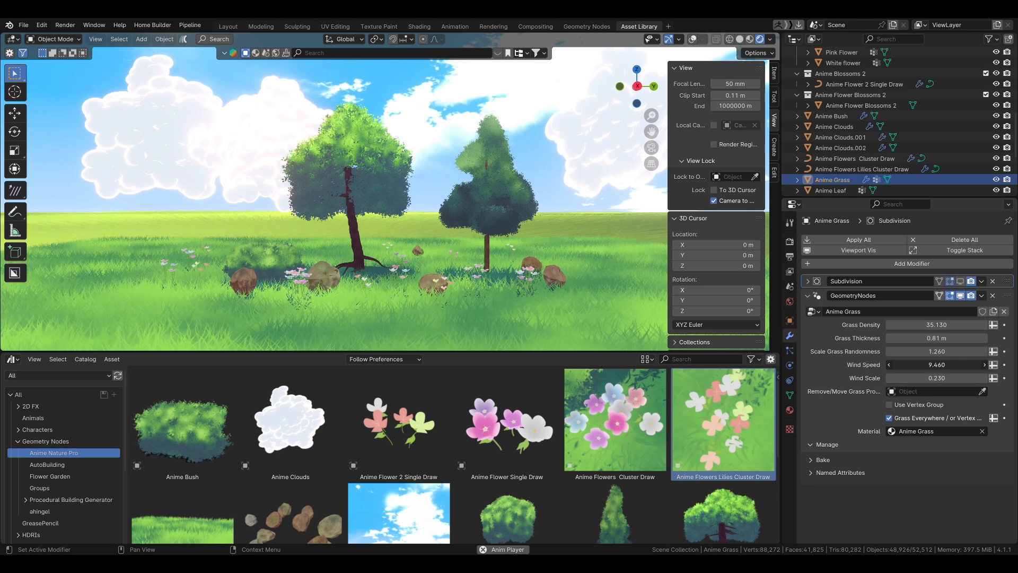
Set the grass's Wind Speed to 0.1 and Wind Scale to 1.
key(BackSpace)
drag(966, 366, 981, 366)
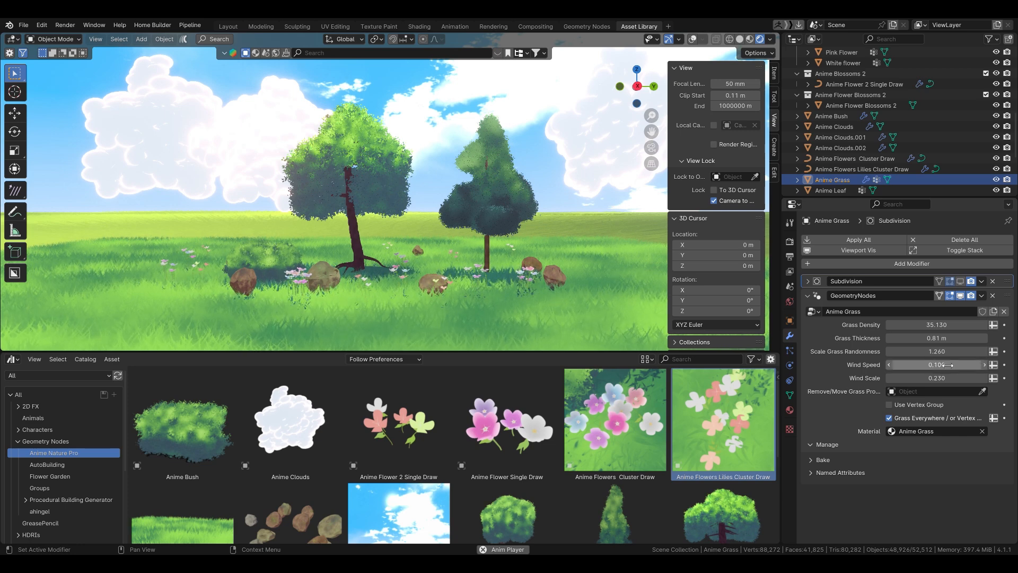
click(936, 379)
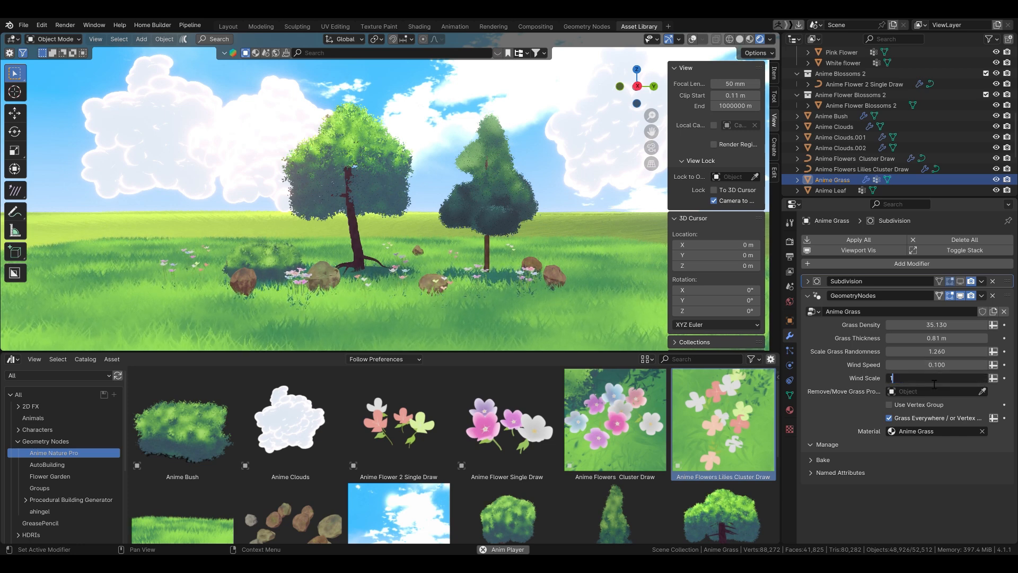
key(Return)
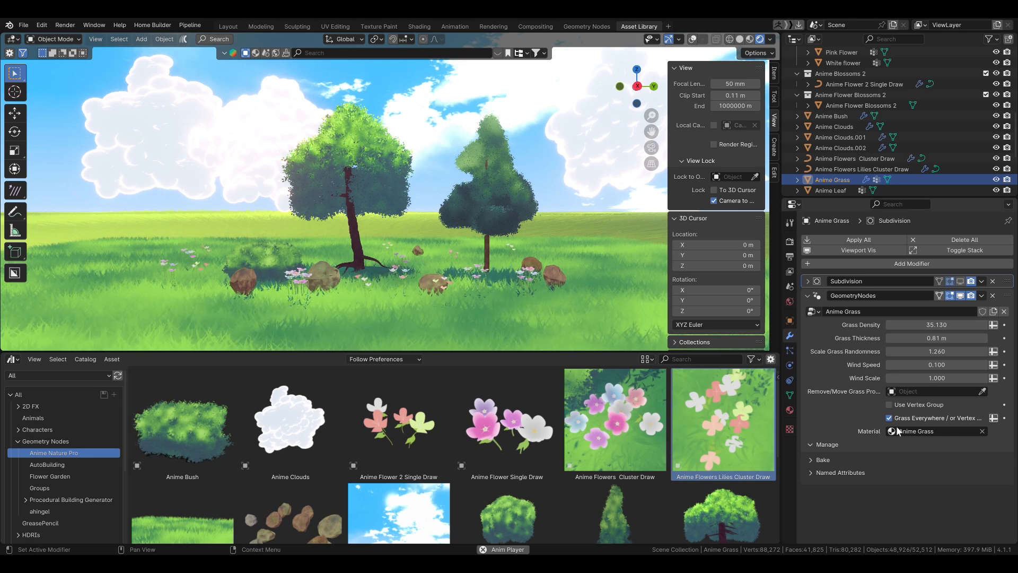
Test the grass's Wind Speed at 0 and 1, and set it to 0.5.
click(958, 366)
text(0)
key(Return)
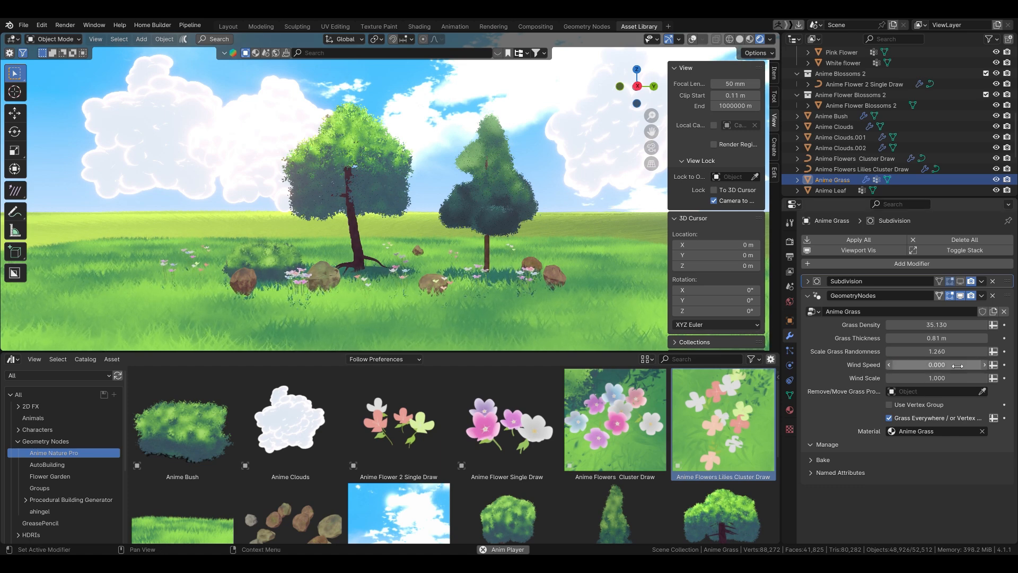
click(957, 365)
text(1)
key(Return)
click(957, 365)
text(.5)
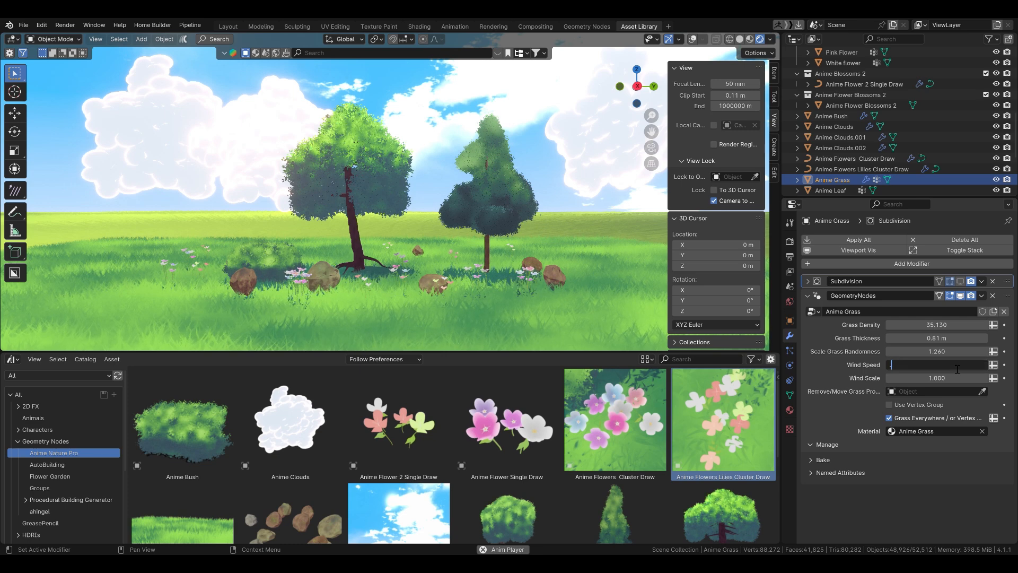
key(Return)
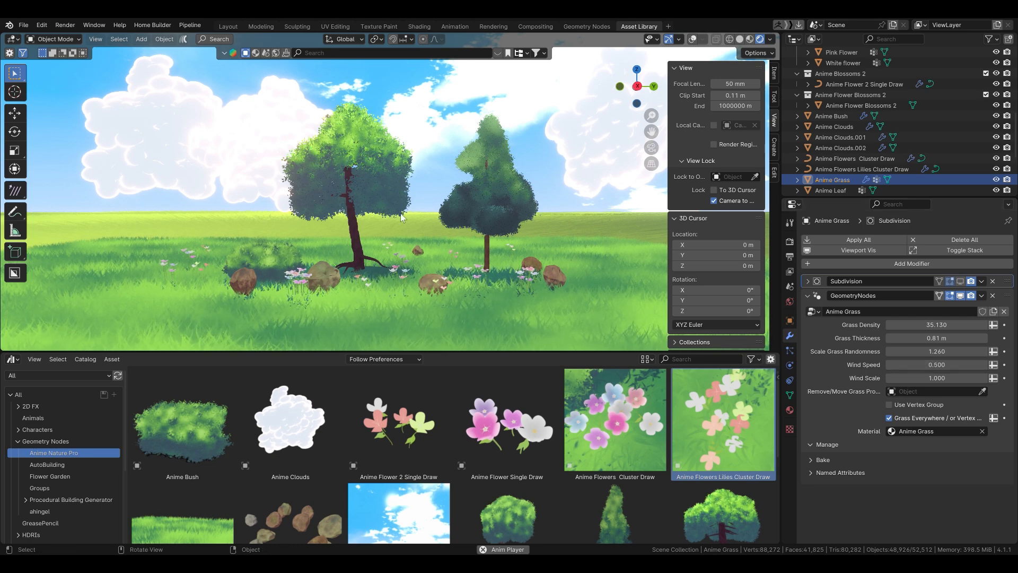
Turn on wind for the large broadleaf tree, and select the pine tree to show its wind settings.
scroll(363, 164, up, 1)
click(363, 163)
scroll(453, 250, up, 1)
scroll(876, 434, down, 3)
scroll(875, 433, down, 1)
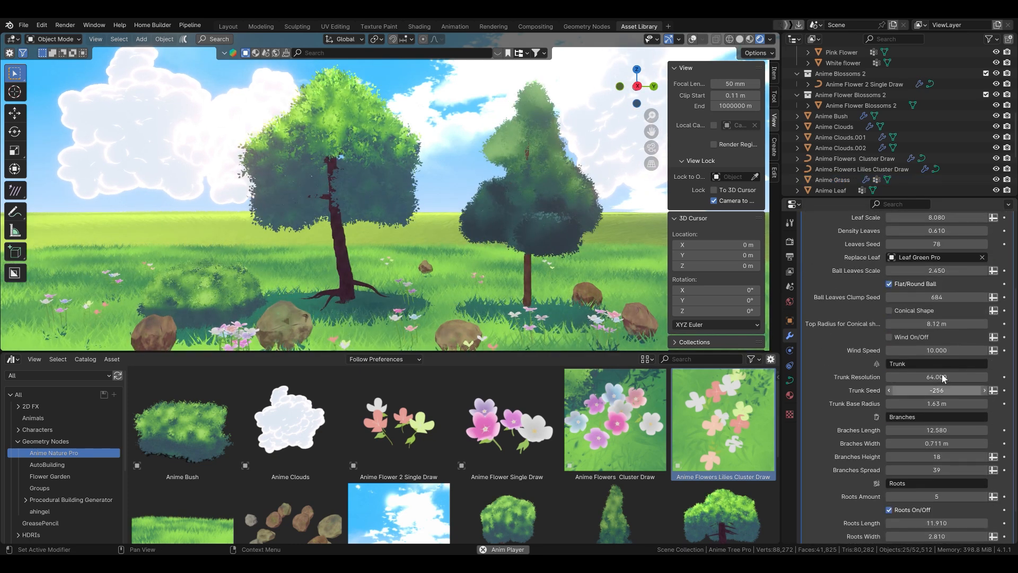
click(912, 338)
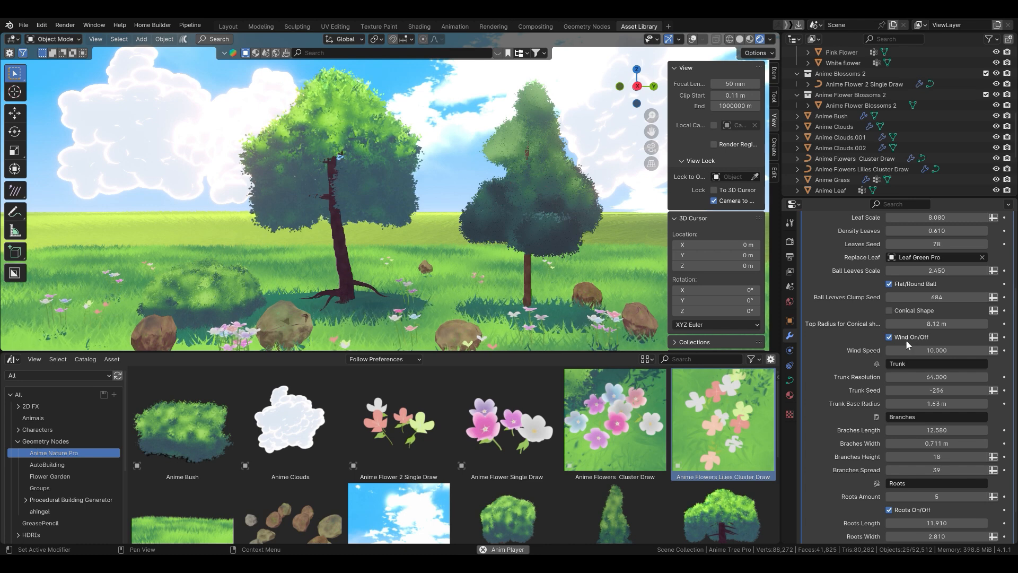
click(570, 211)
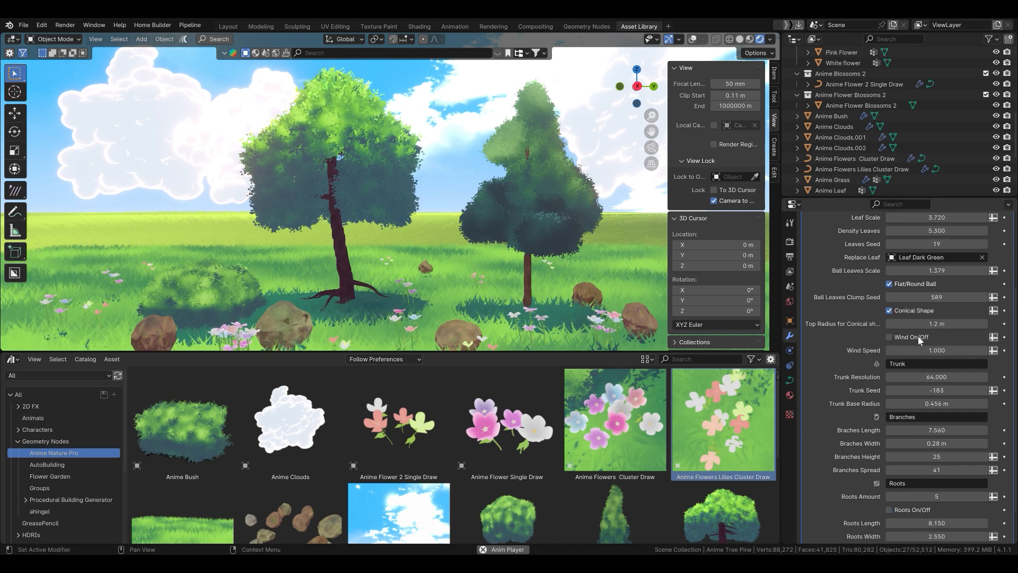
Test the bush's Animation speed at 500, and set it to 100.
click(475, 315)
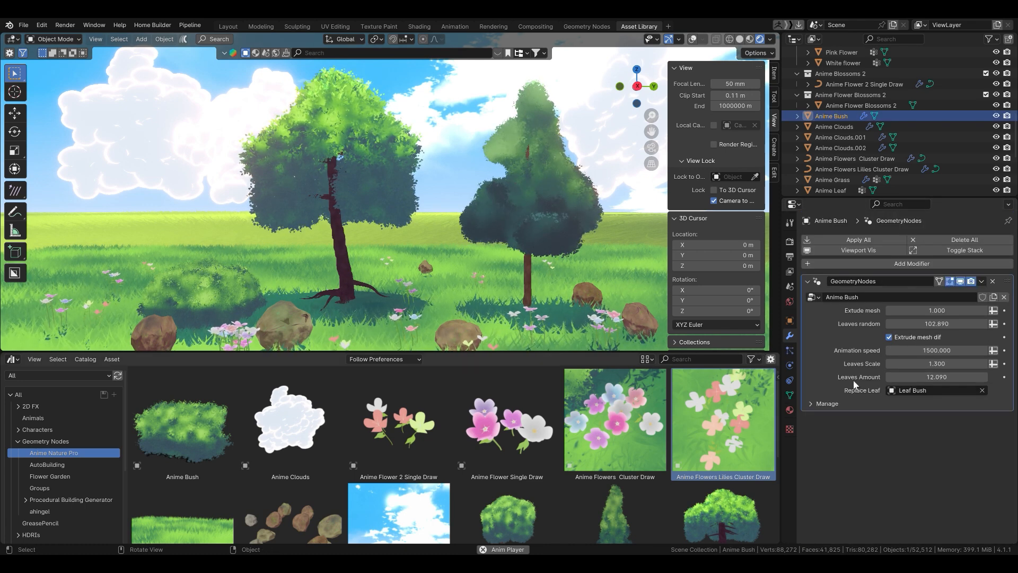
click(949, 351)
text(500)
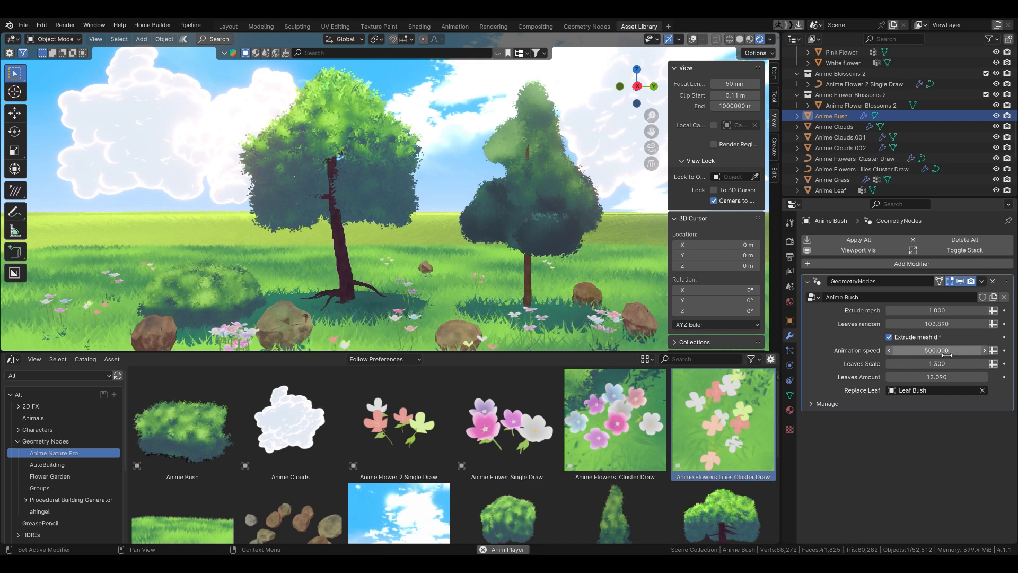
key(Return)
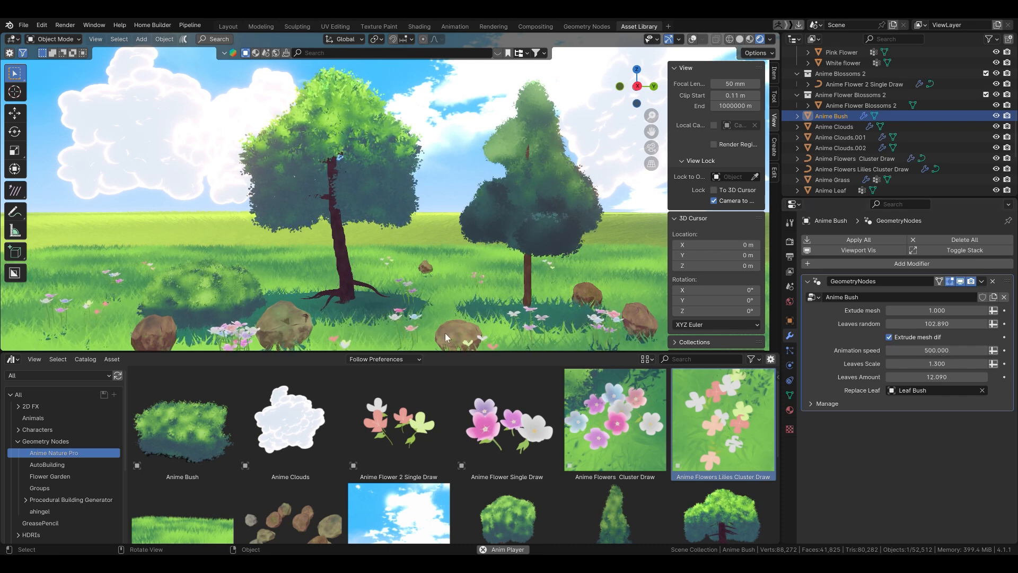
click(944, 351)
text(100)
key(Return)
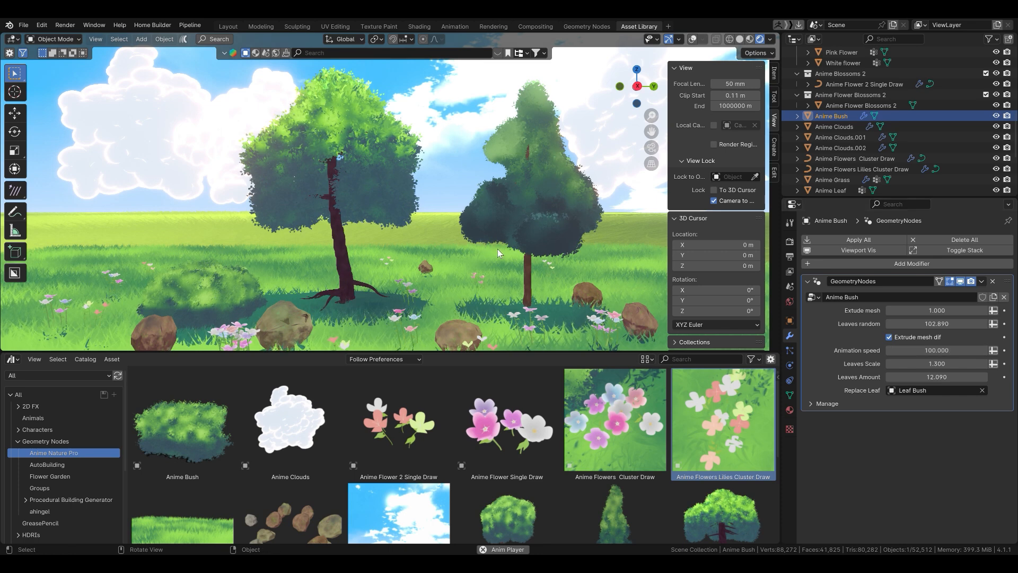
Check the modifier settings of the Anime Flowers Cluster Draw and Anime Flowers Lilies Cluster Draw objects.
scroll(498, 253, down, 1)
click(501, 287)
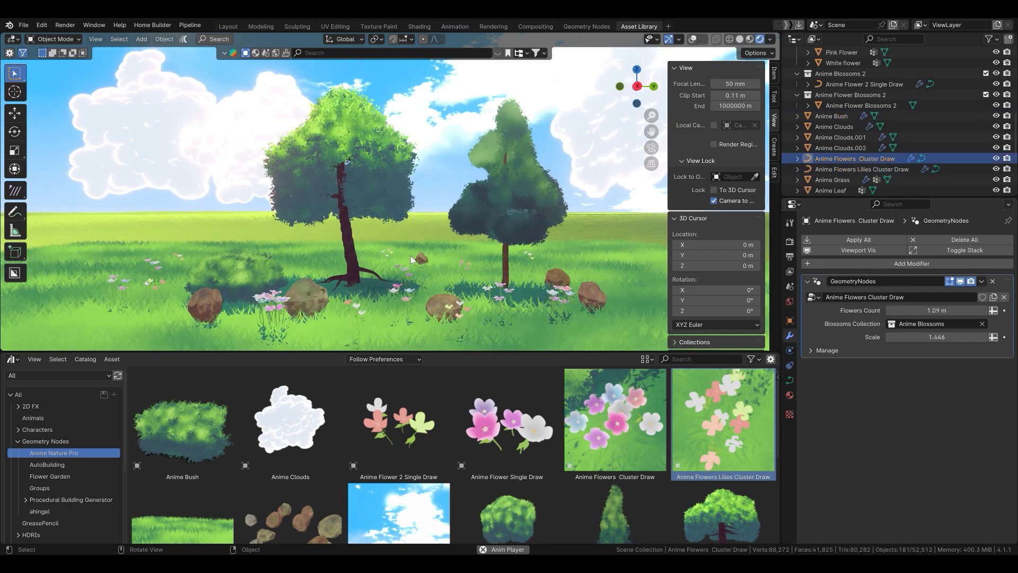
click(451, 147)
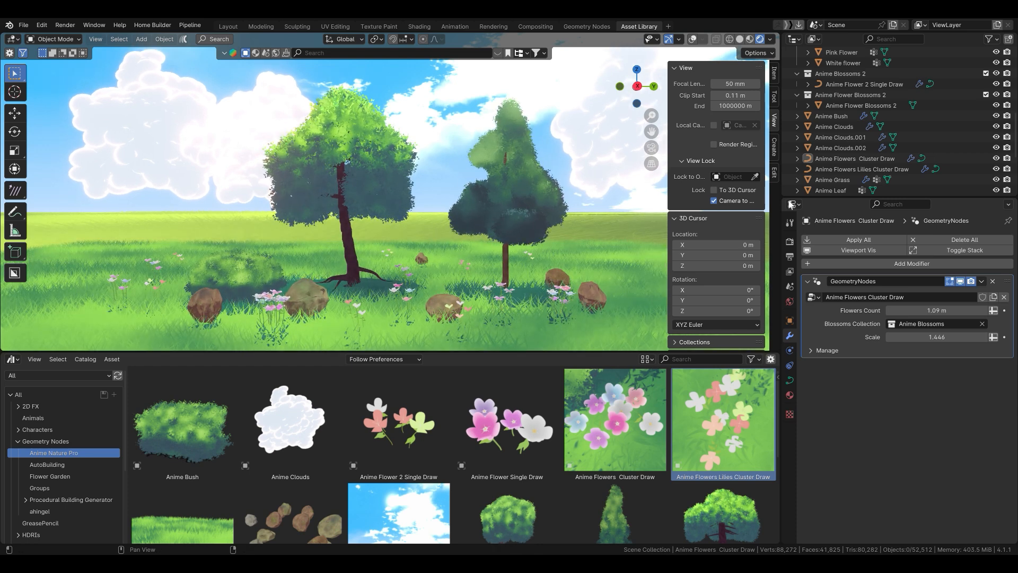
click(838, 158)
click(833, 170)
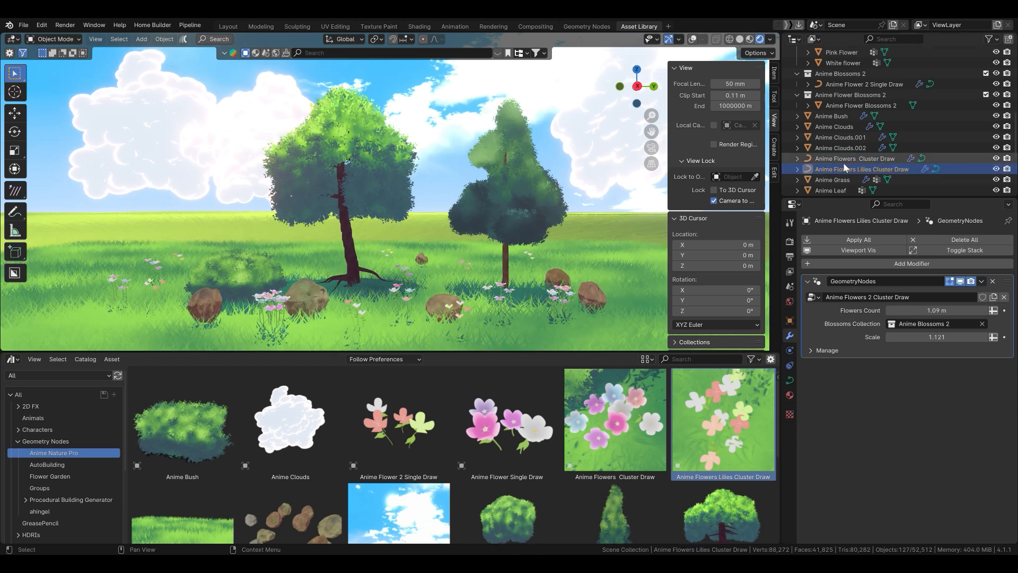
click(582, 226)
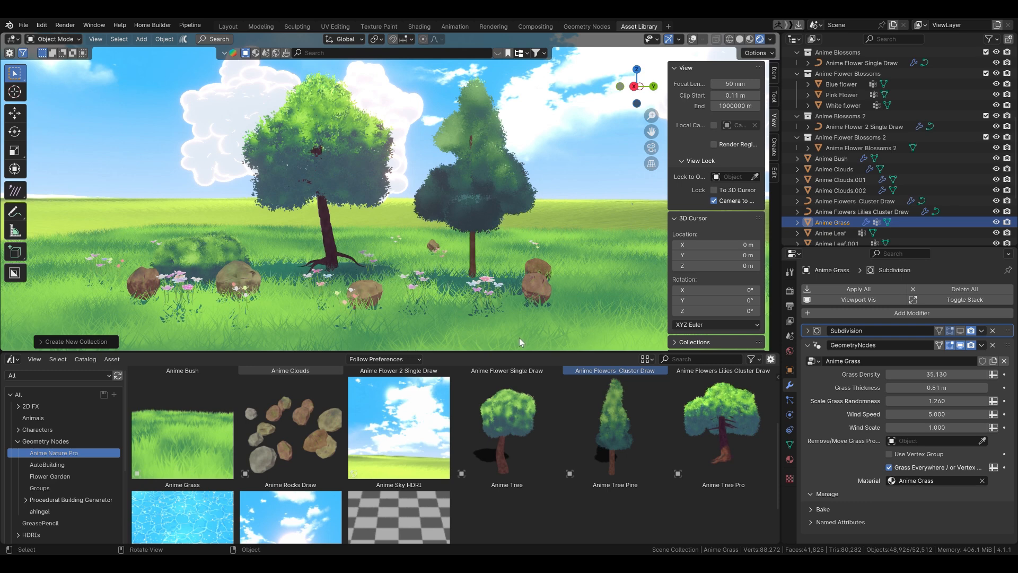
Add the Anime Tree asset and move it across the ground plane to the right of the pine tree.
drag(506, 427, 618, 220)
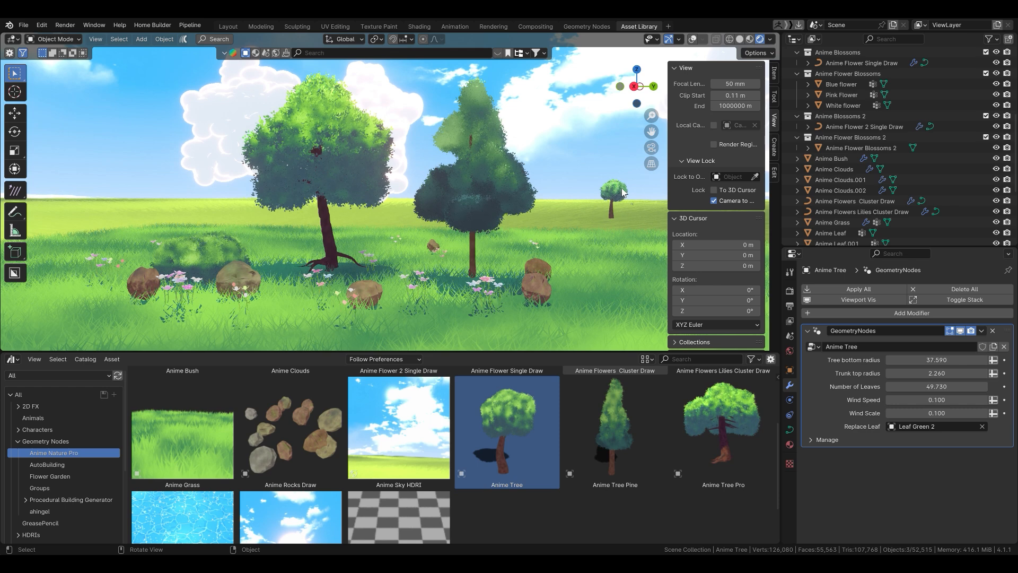
key(g)
key(shift+z)
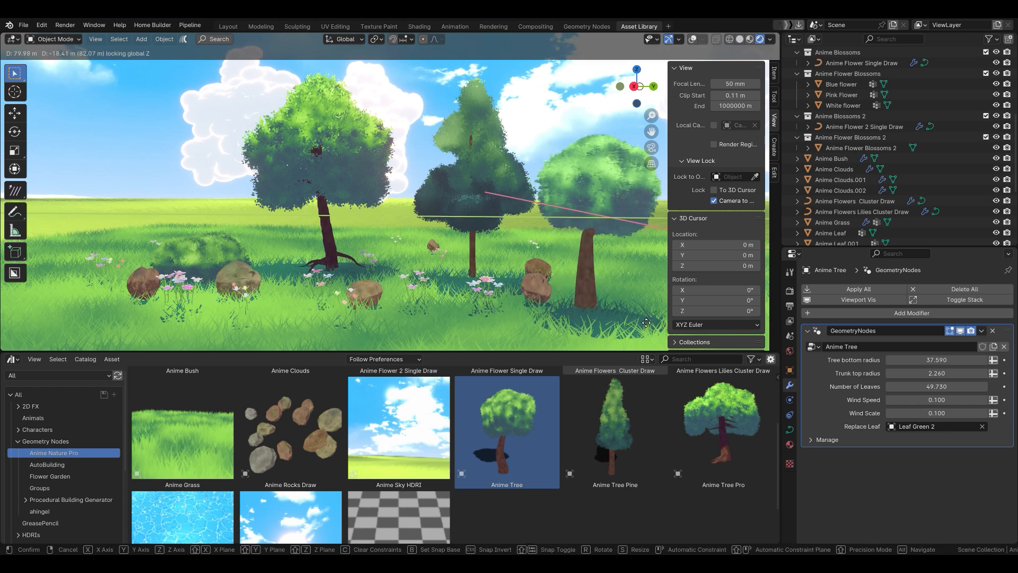
click(649, 304)
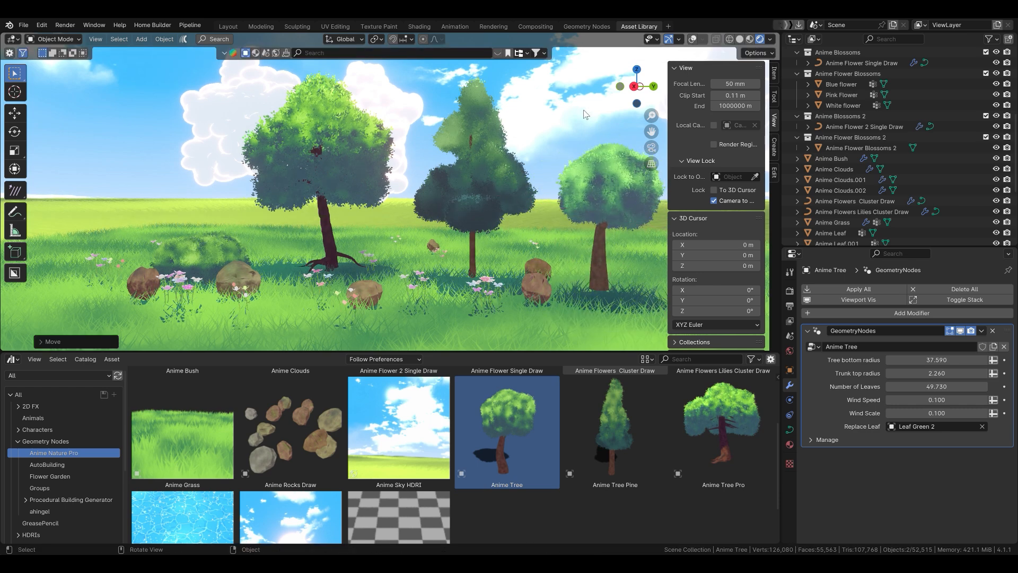
Lower the newly added round tree about 0.6 m along Z so its trunk sits in the grass.
key(g)
key(z)
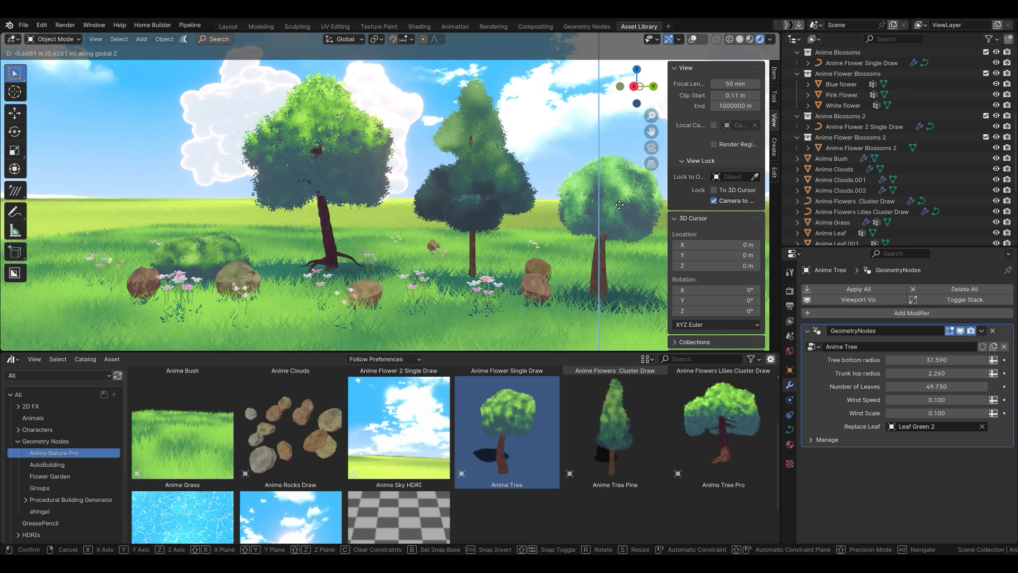
click(619, 204)
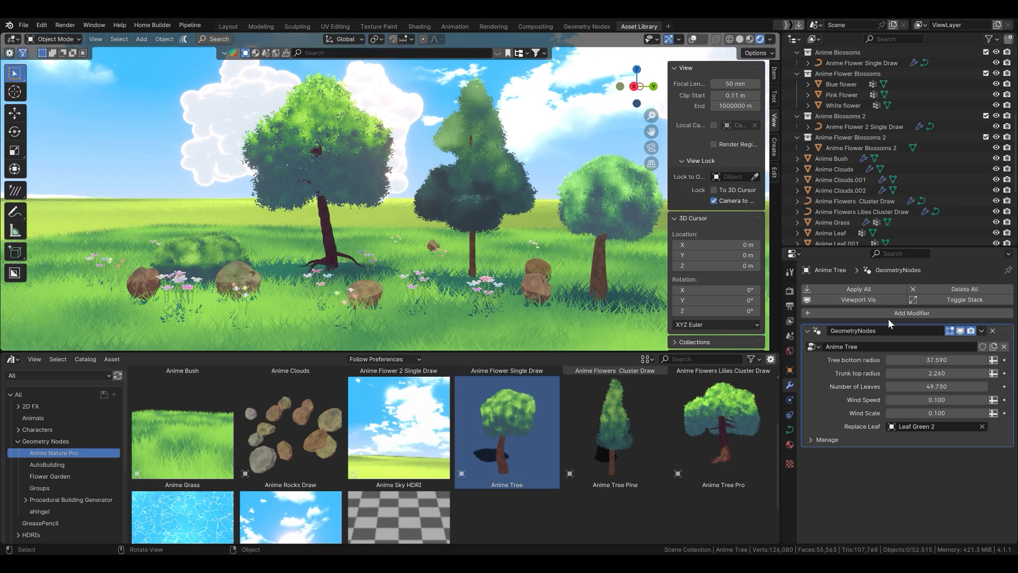
Set the round tree's Tree bottom radius to 29.210 and Trunk top radius to -2.430.
middle_drag(620, 265, 575, 247)
drag(936, 359, 833, 386)
key(ctrl+z)
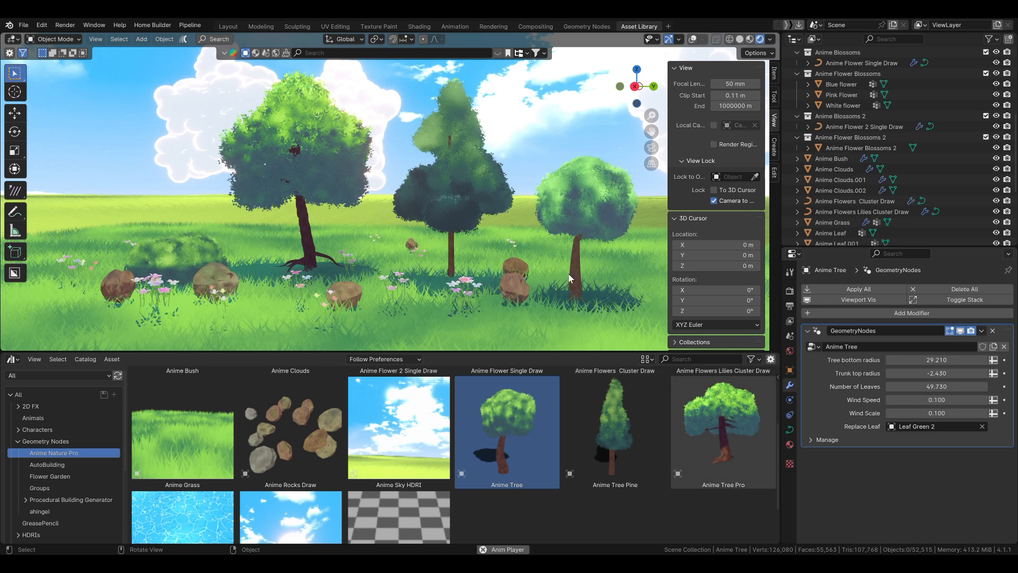
Lower the rocks about 0.3 m along Z into the grass, and deselect them.
click(517, 287)
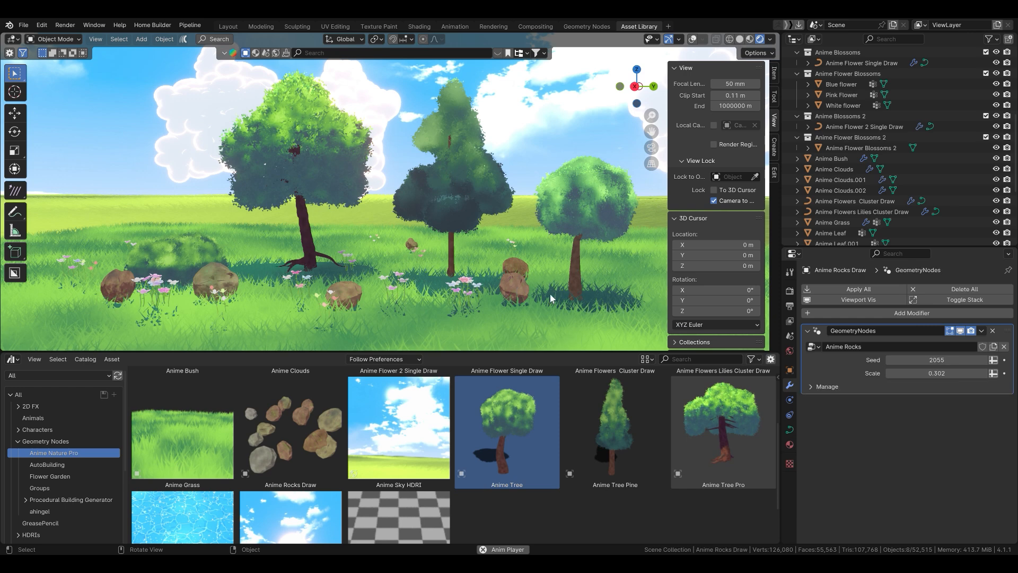
key(g)
key(z)
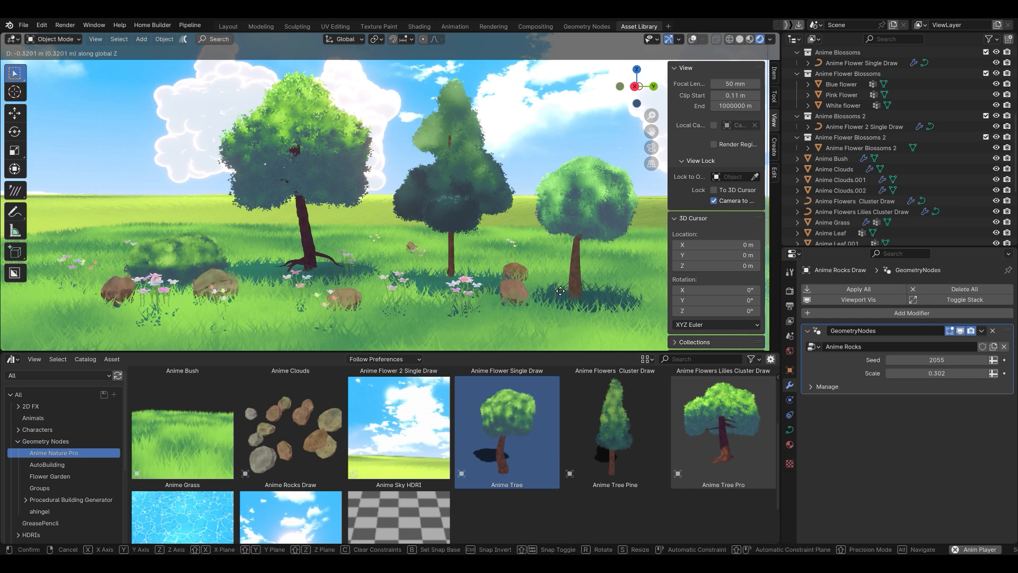
click(563, 288)
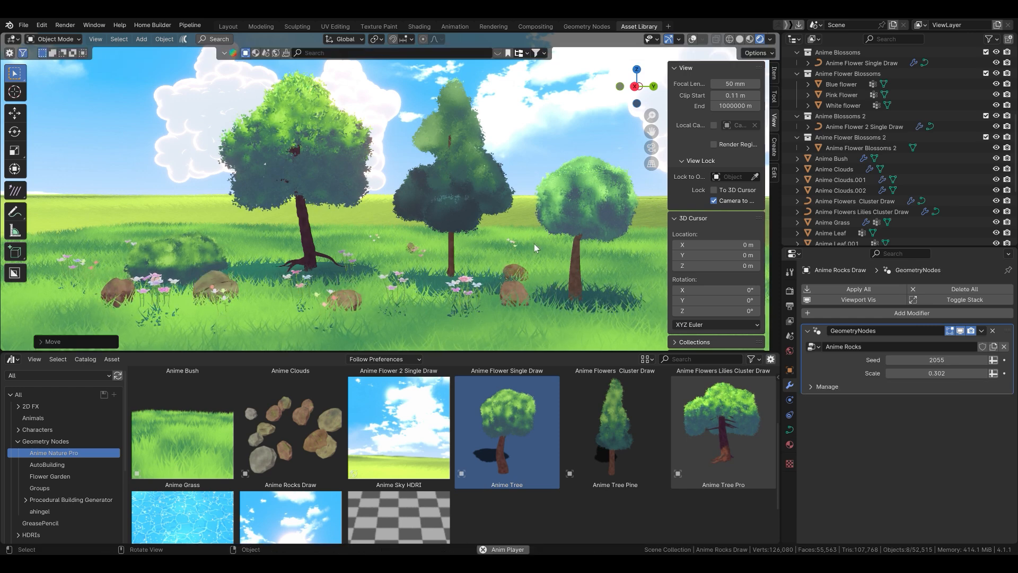
click(492, 253)
middle_drag(492, 253, 497, 259)
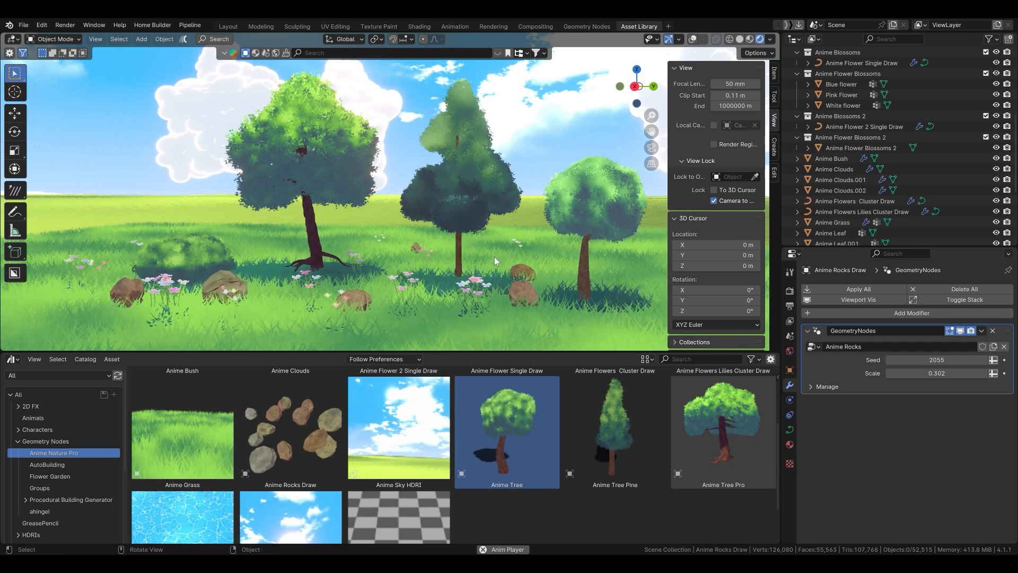
Add the Physical Sun asset to the scene and snap it to the 3D cursor.
scroll(552, 455, down, 3)
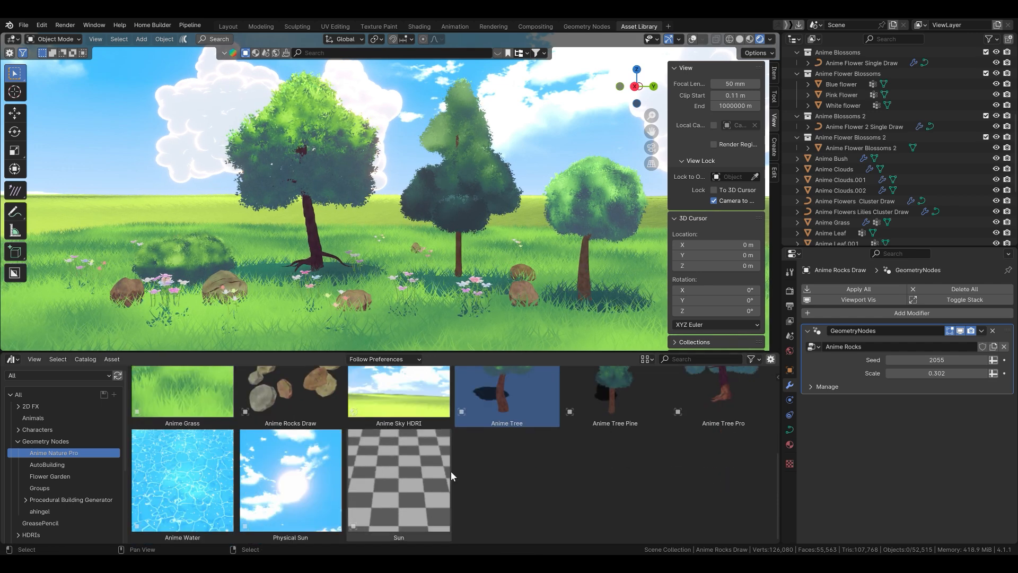
drag(280, 466, 113, 211)
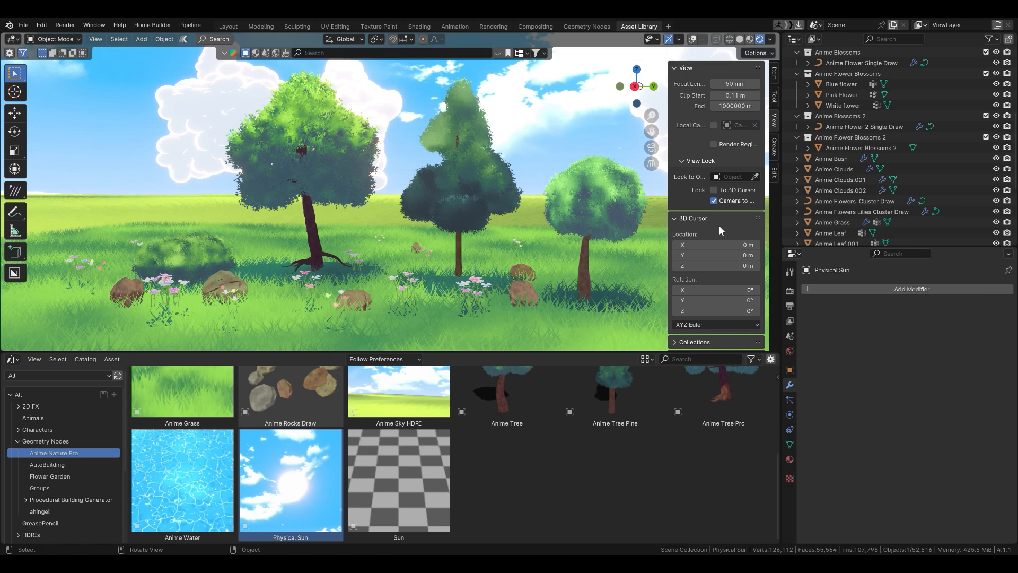
scroll(841, 189, down, 5)
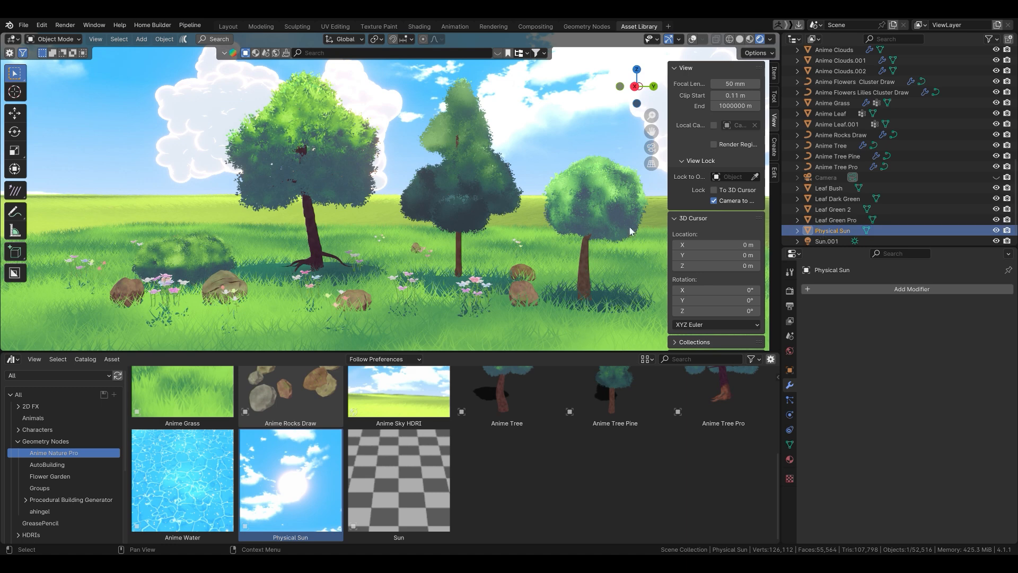
key(g)
key(Escape)
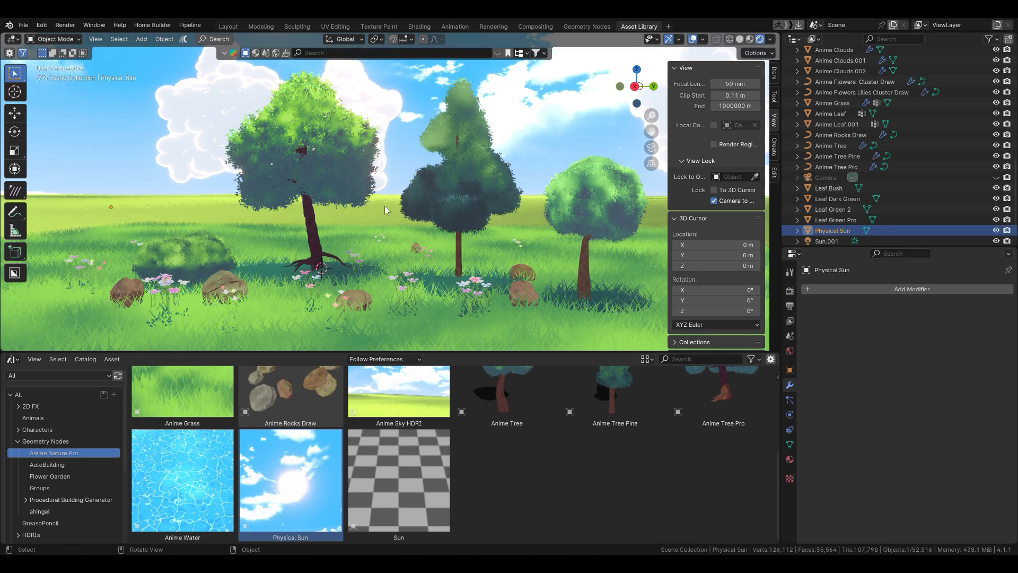
key(shift+s)
click(381, 146)
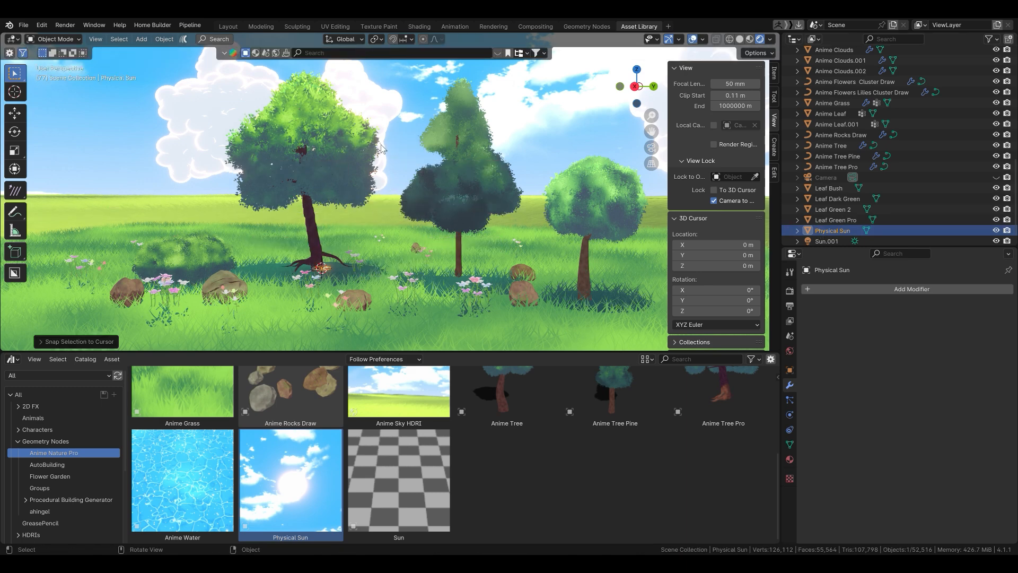
Move the sun into the sky left of the clouds and rotate it freely to face the view.
key(g)
click(153, 120)
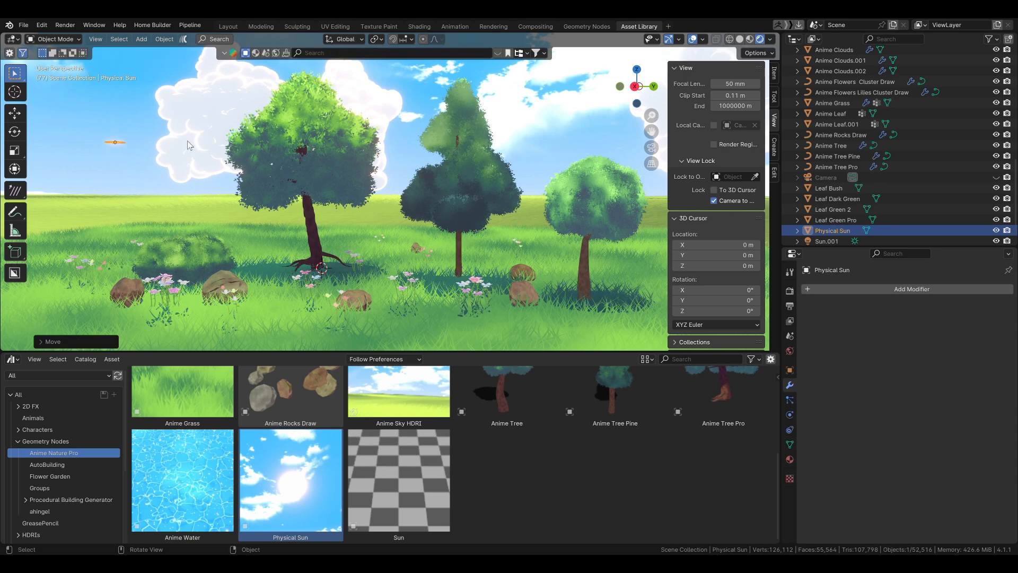
key(r)
key(r)
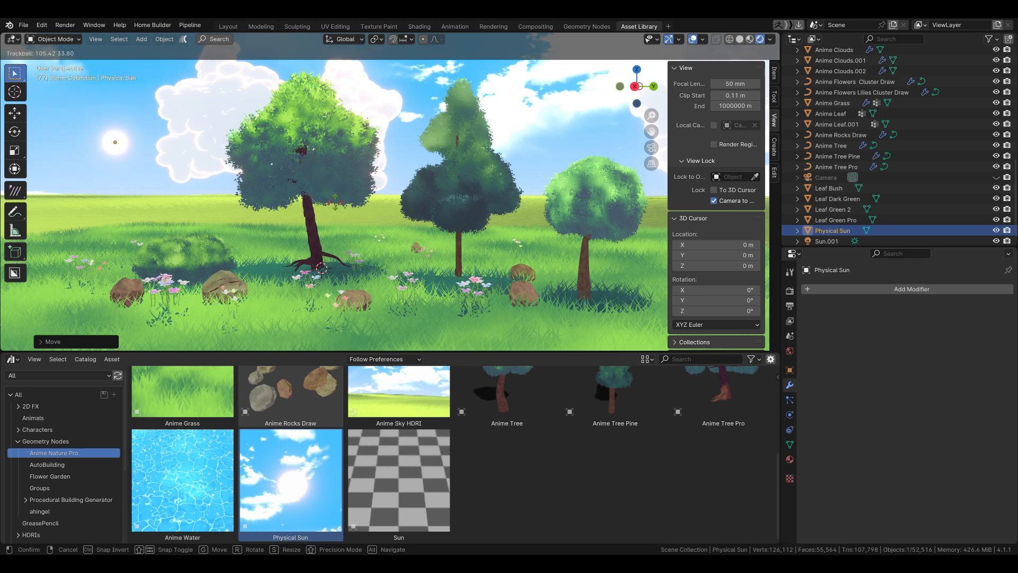
click(336, 207)
Scale the sun up slightly and deselect it.
key(s)
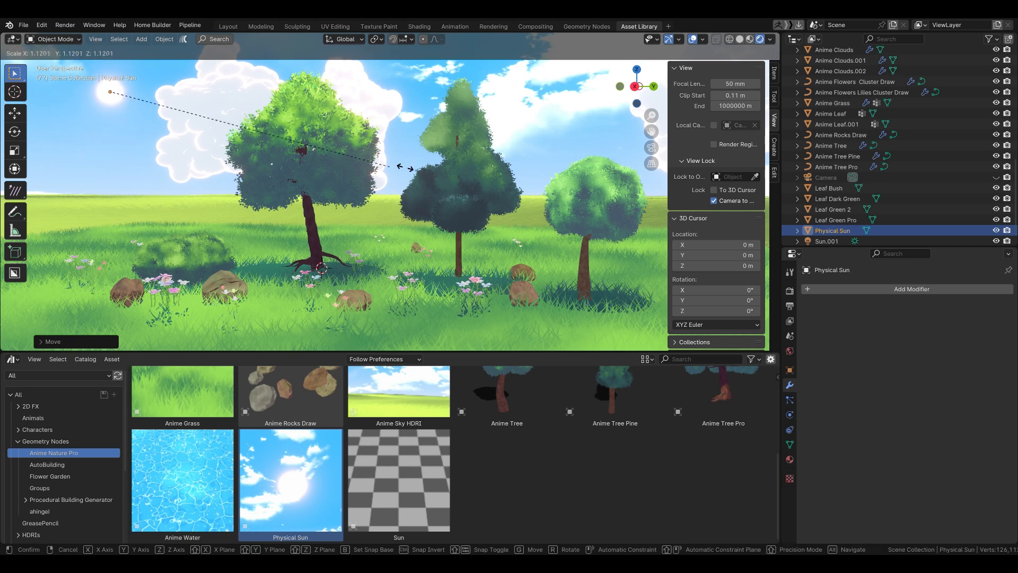
click(375, 170)
key(alt+a)
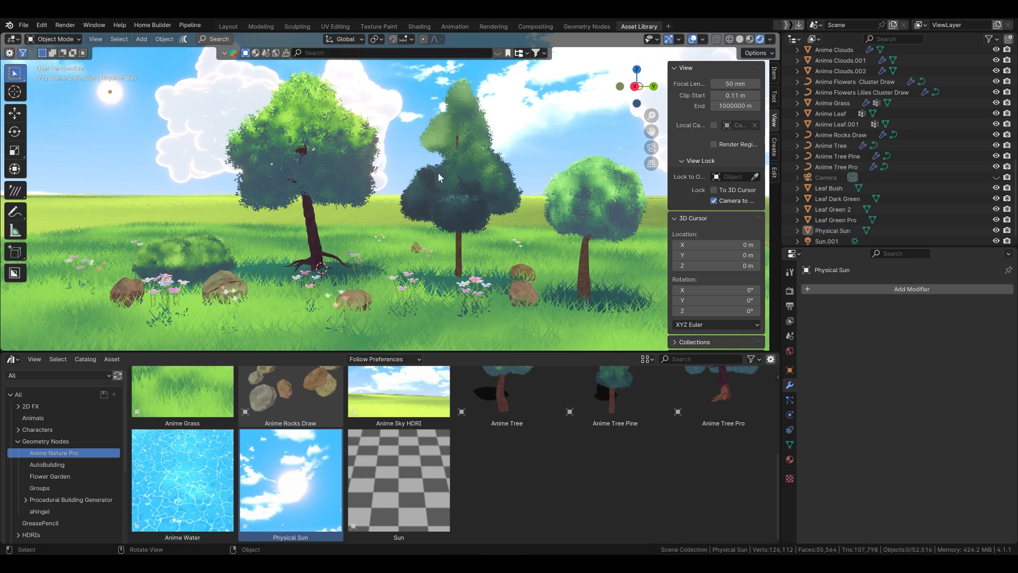
Add the Anime Water asset and snap it to the 3D cursor.
drag(223, 491, 62, 220)
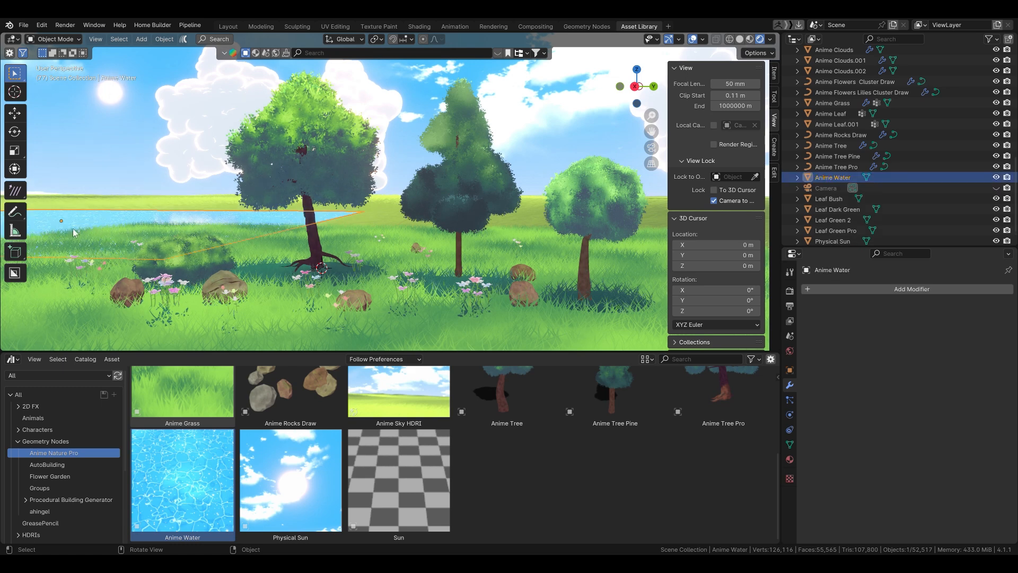
key(shift+s)
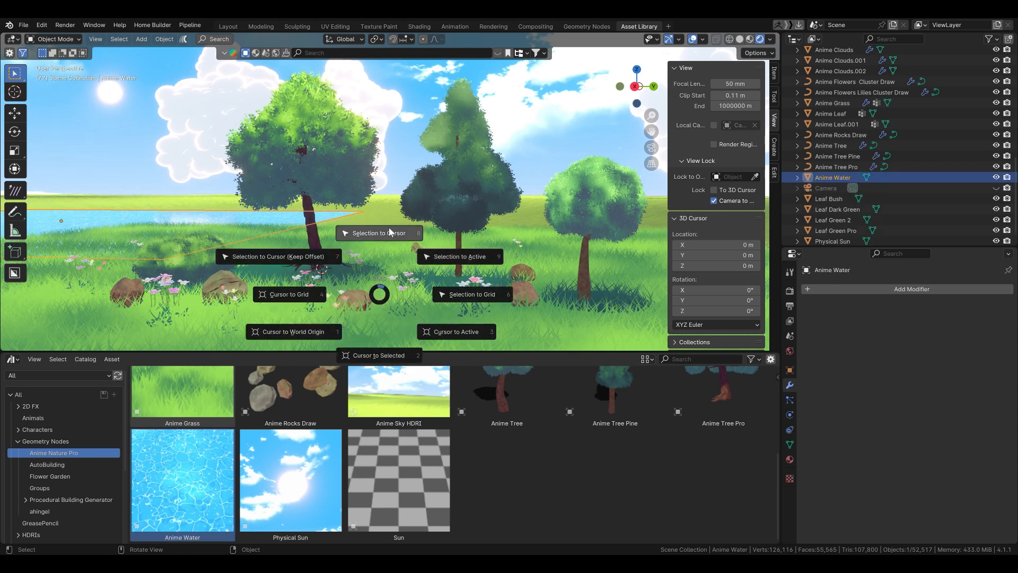
click(393, 254)
Lower the water plane slightly along Z, and scale it up so it spreads behind the meadow toward the horizon.
key(g)
key(z)
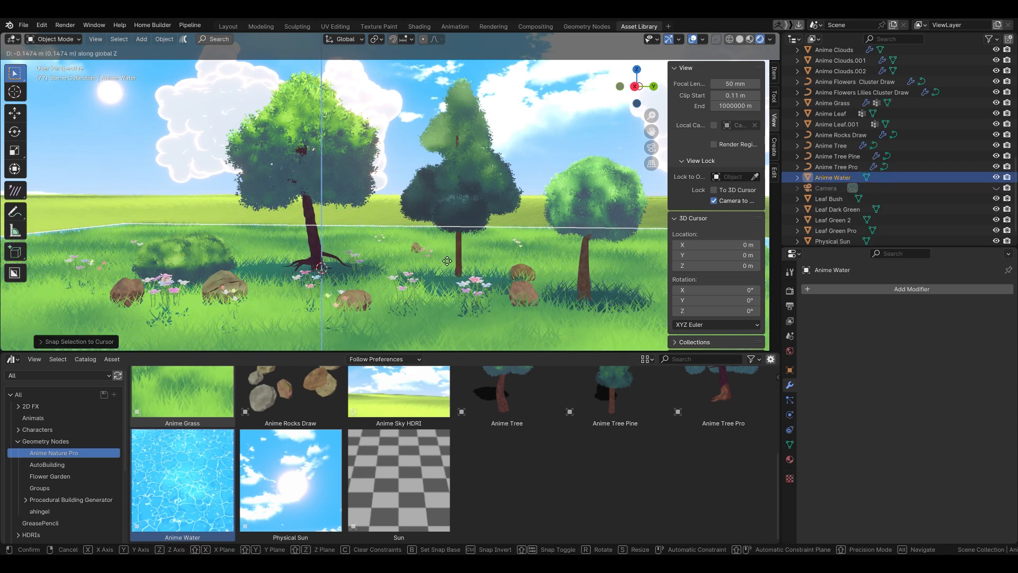
click(441, 257)
key(s)
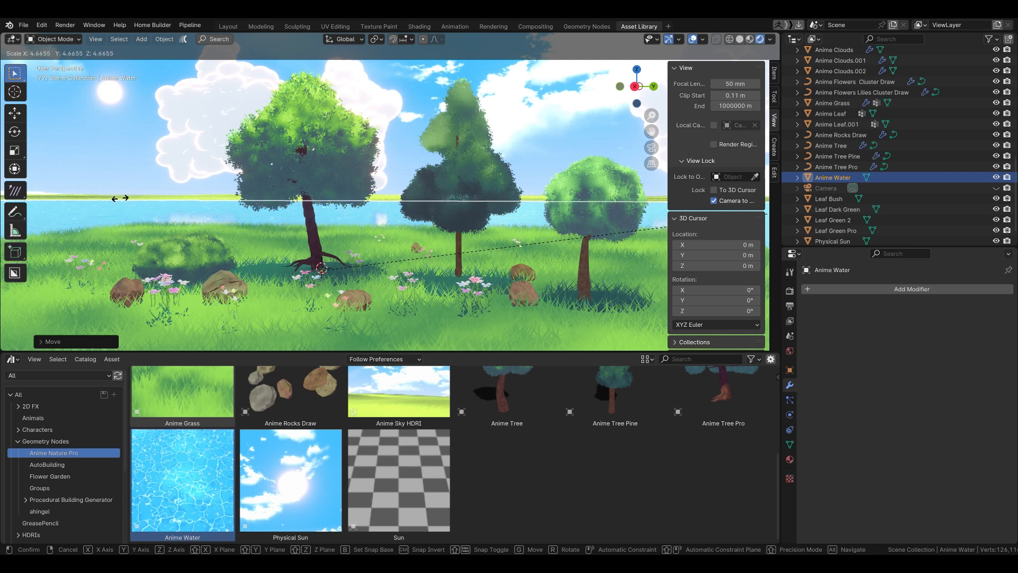
click(106, 151)
click(148, 194)
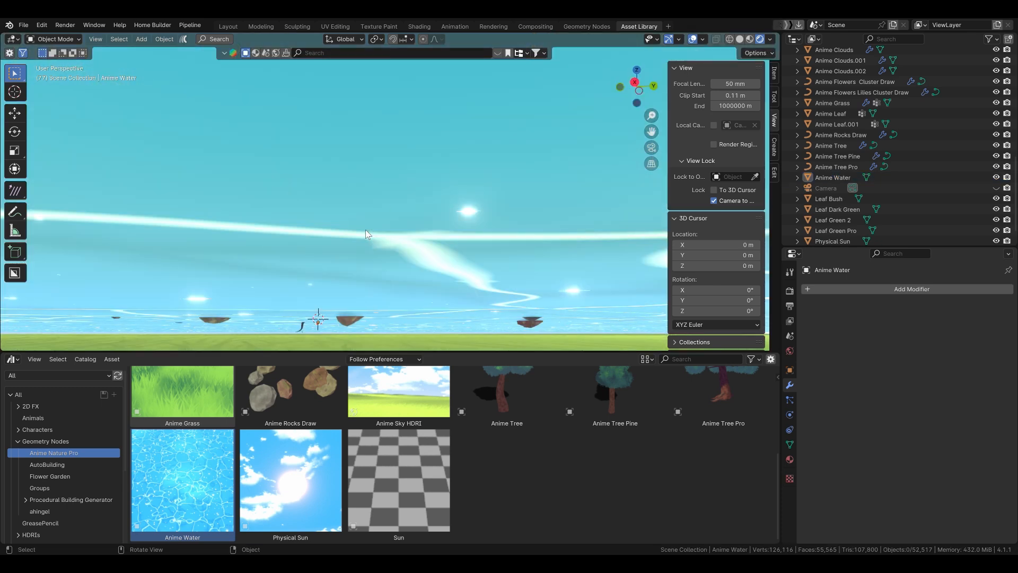
Select the water plane and lower it along Z until it lies just beneath the grassy meadow.
right_click(364, 230)
click(365, 229)
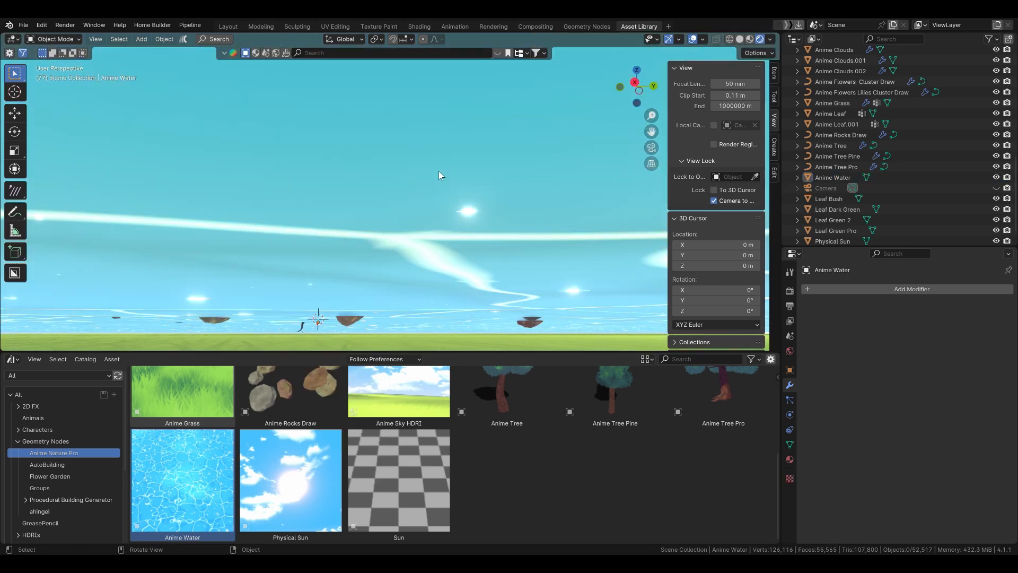
click(415, 198)
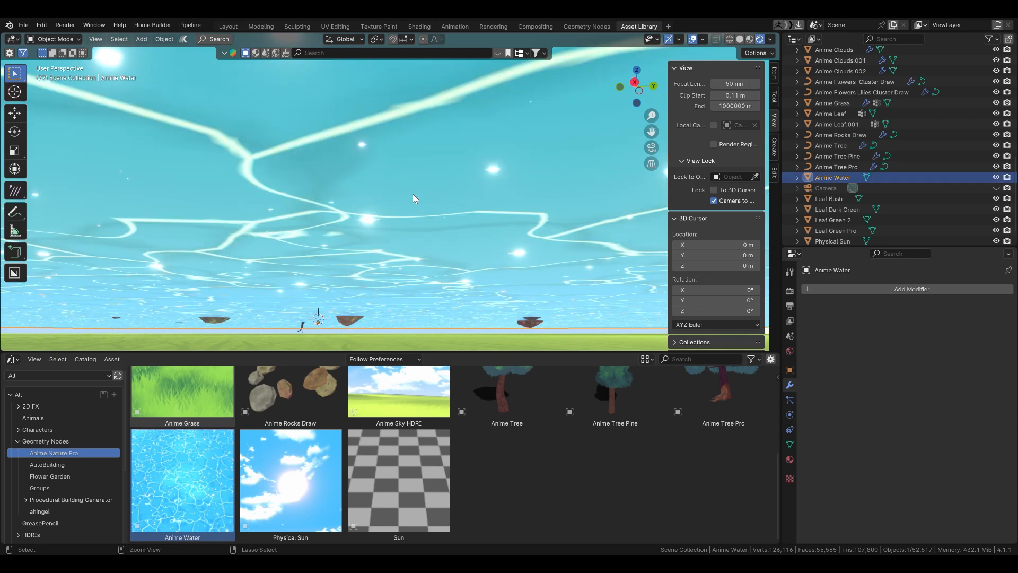
key(g)
key(z)
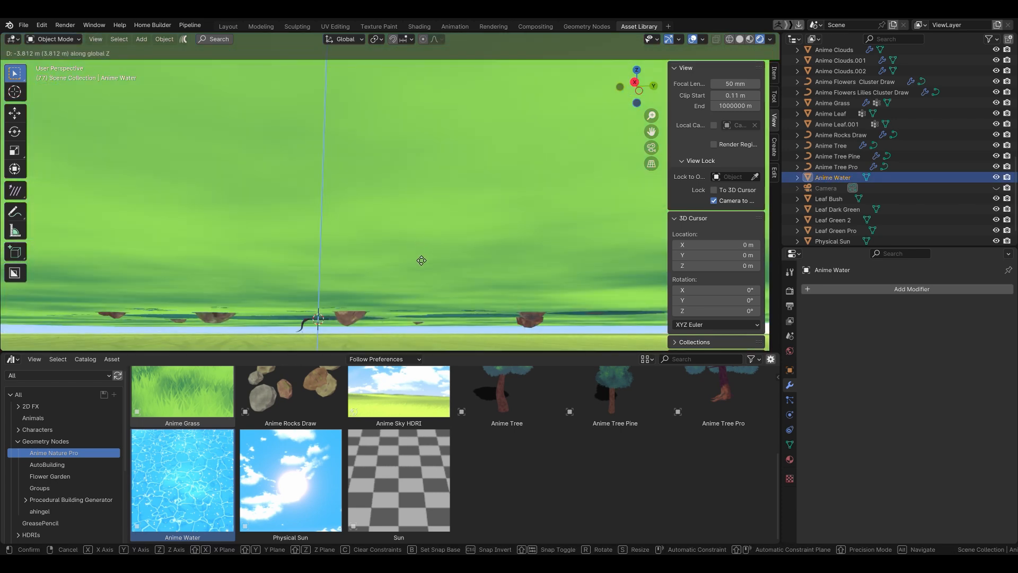
click(413, 246)
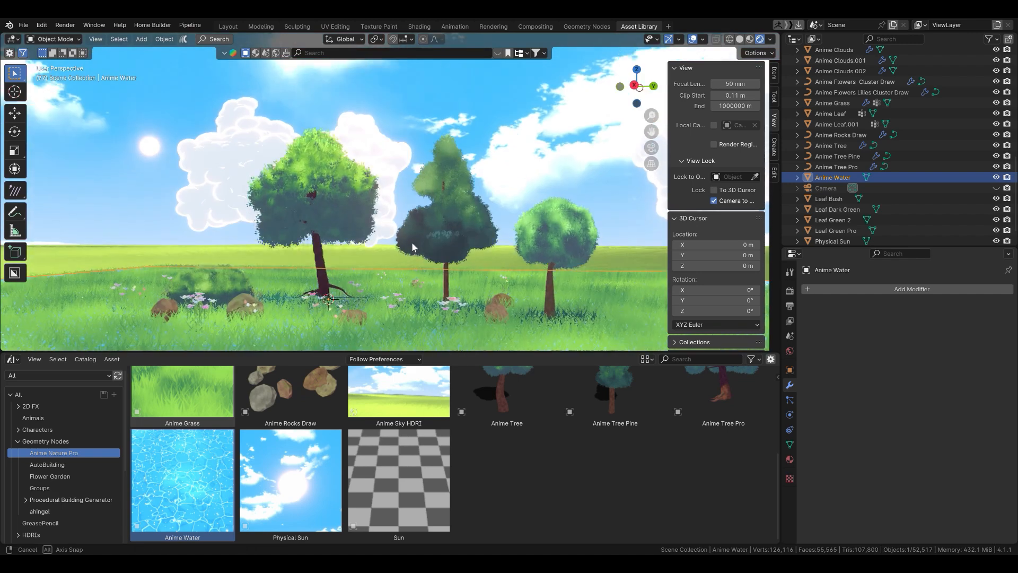
key(g)
key(z)
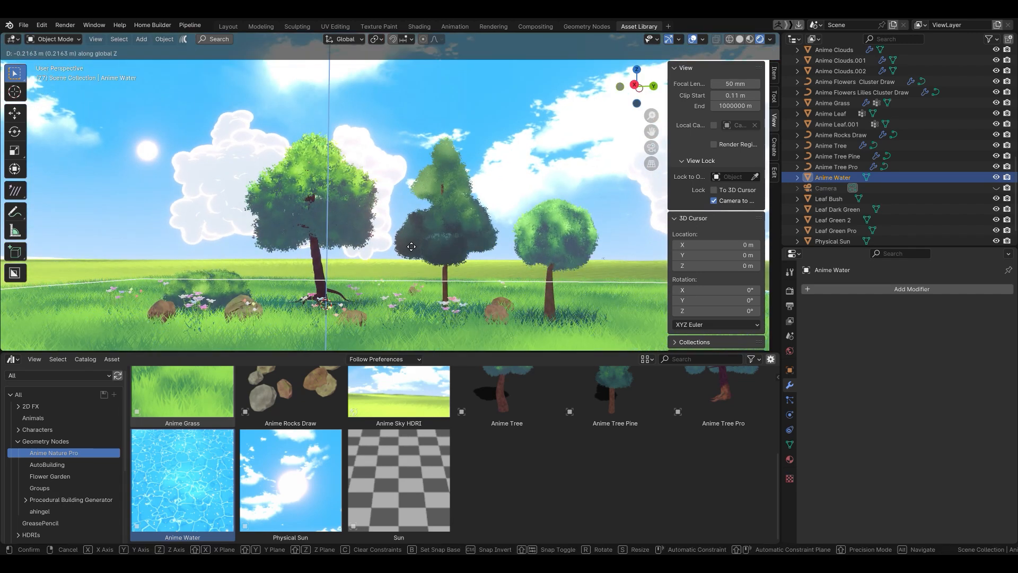
Scale the water plane by 2 horizontally, keeping its Z dimension locked.
key(s)
key(shift+z)
key(2)
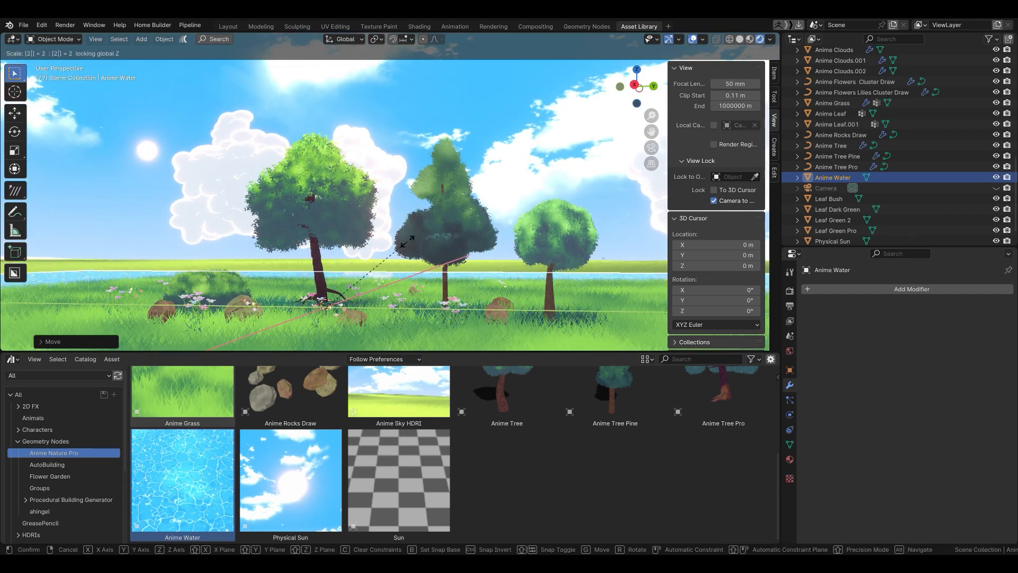
click(407, 243)
Play the animation to preview the scene with the water, deselect everything, and stop playback.
key(space)
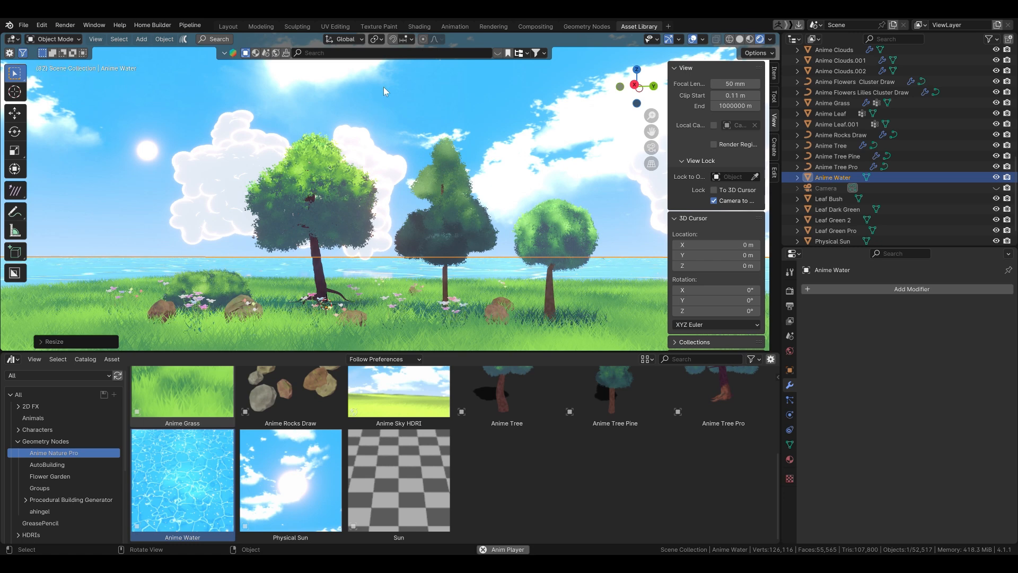
click(406, 184)
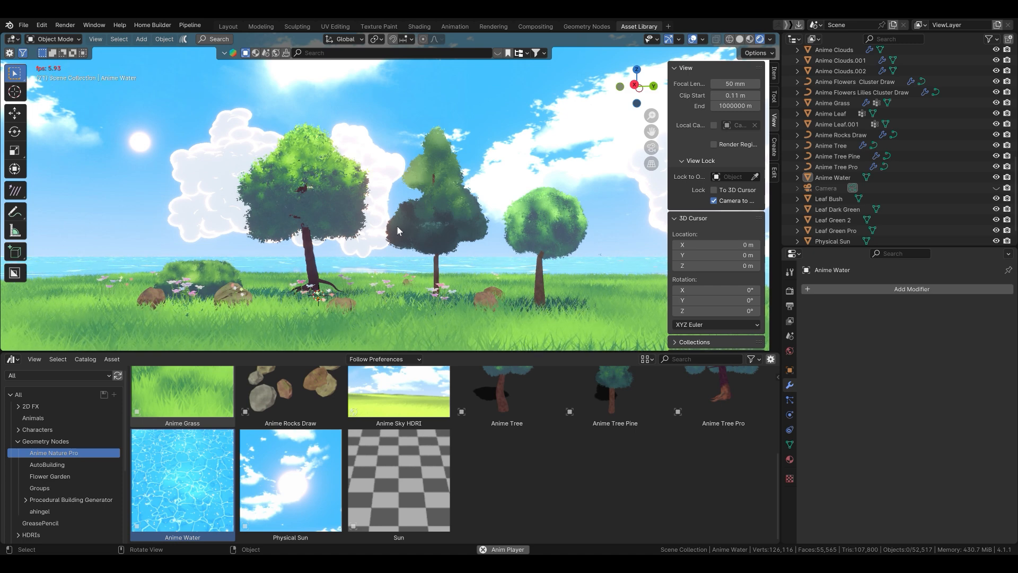
key(space)
Add another Anime Tree Pro and move it across the ground plane to beside the bush, left of the large tree, then deselect it.
scroll(612, 455, up, 3)
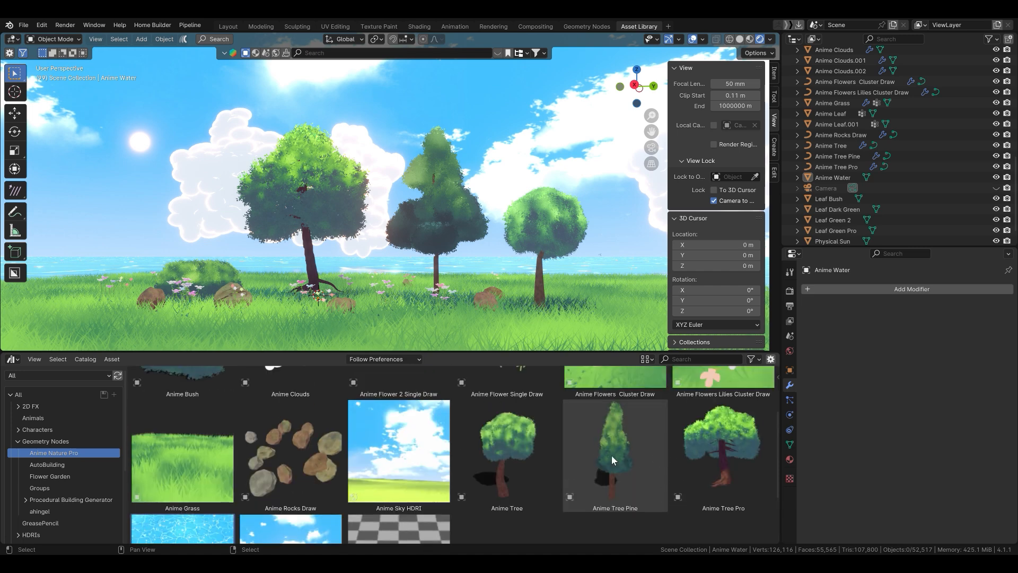
drag(730, 462, 626, 266)
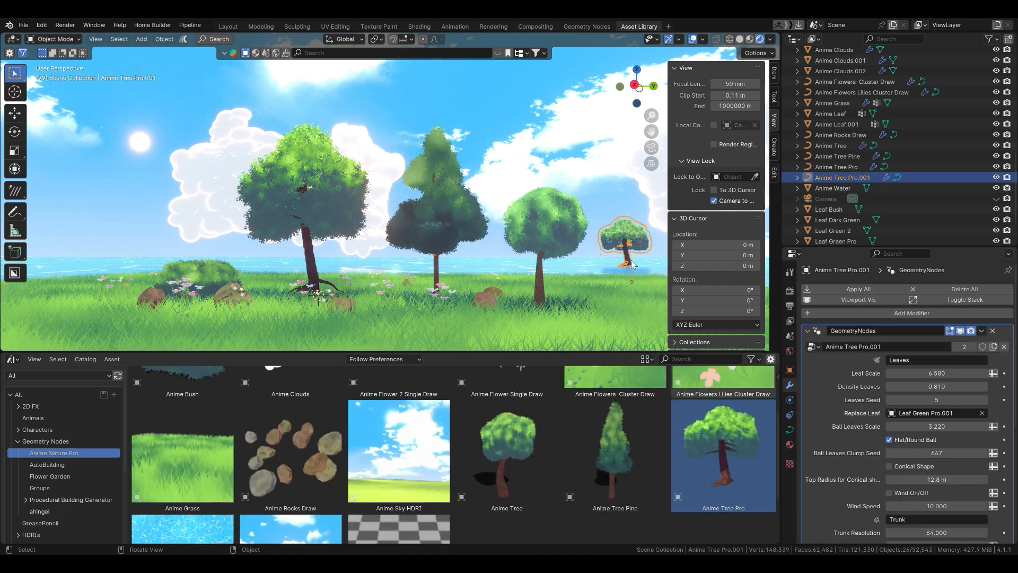
key(g)
key(shift+z)
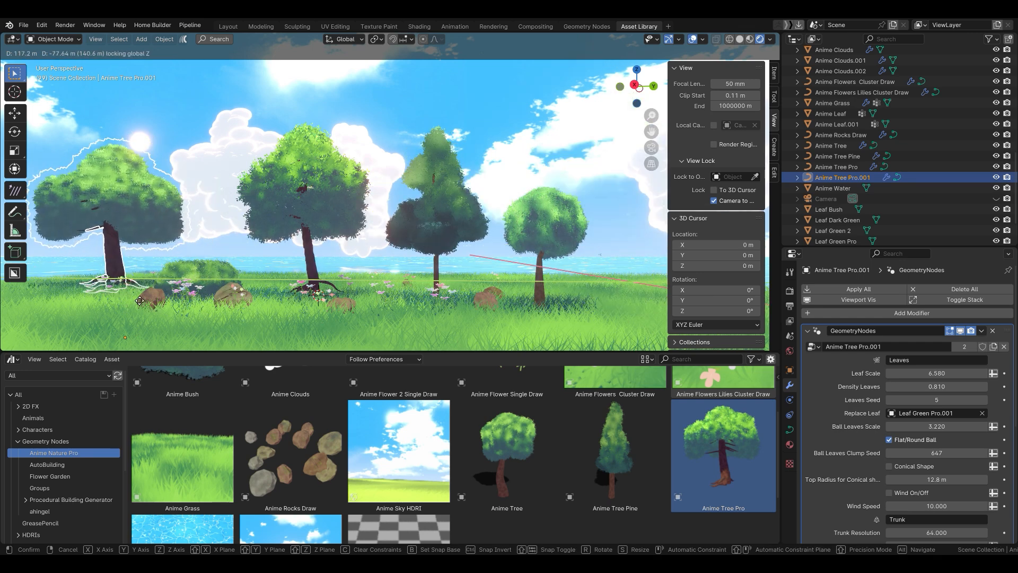
click(175, 154)
click(170, 119)
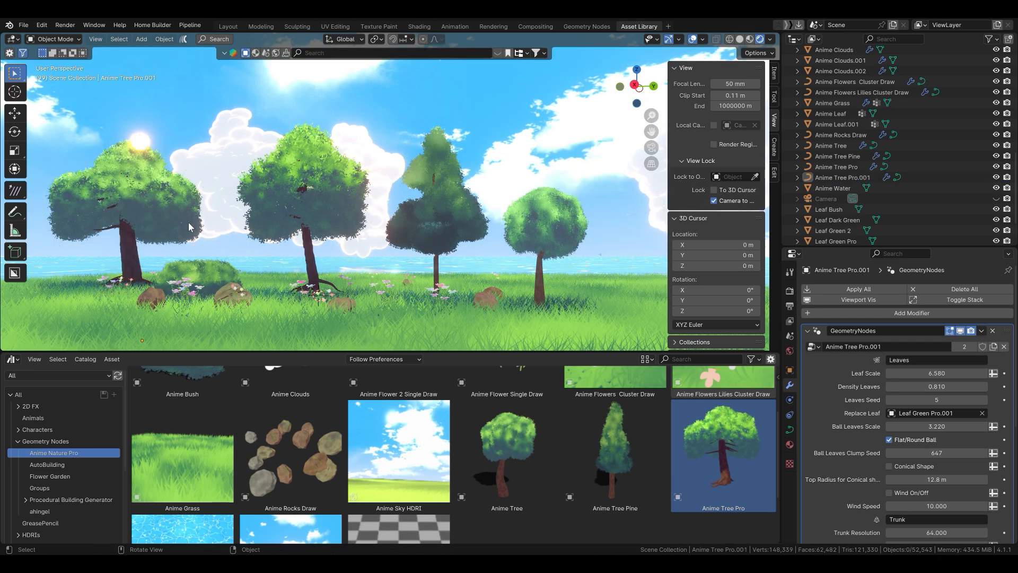
Move the Physical Sun higher into the open sky above the leftmost tree.
middle_drag(193, 236, 217, 237)
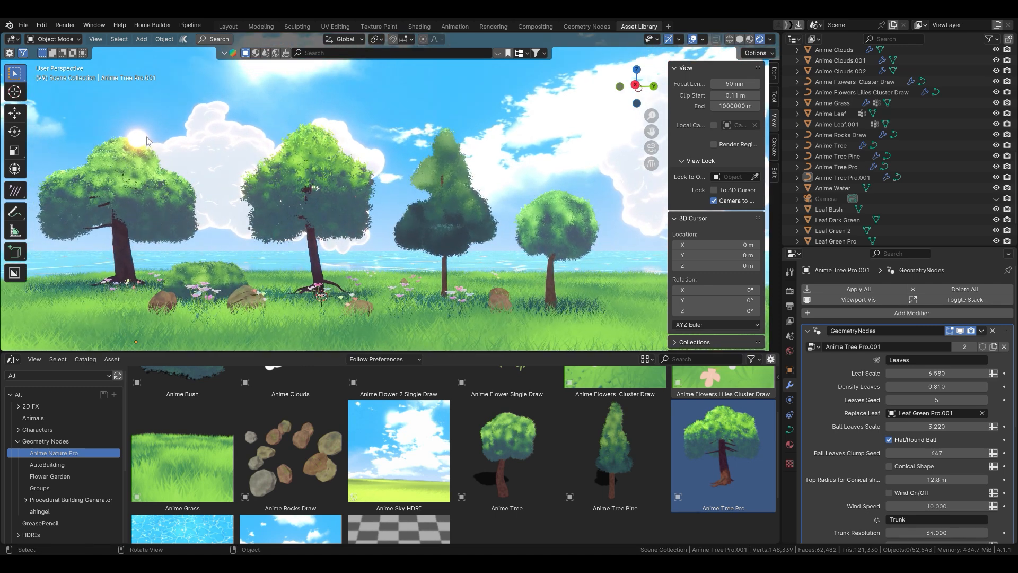
click(138, 139)
key(g)
key(shift+z)
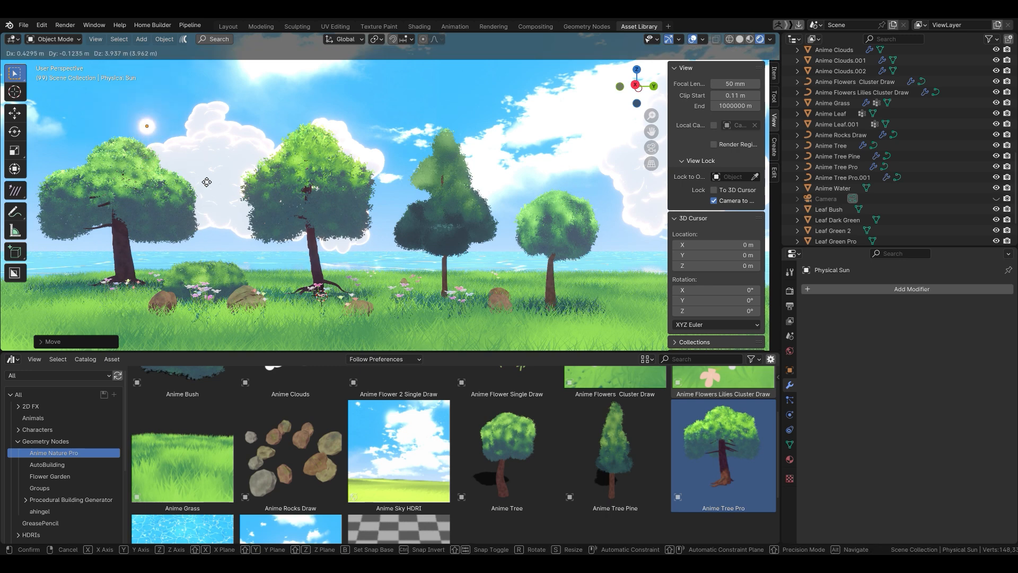
click(205, 189)
Open the viewport shading choices.
key(z)
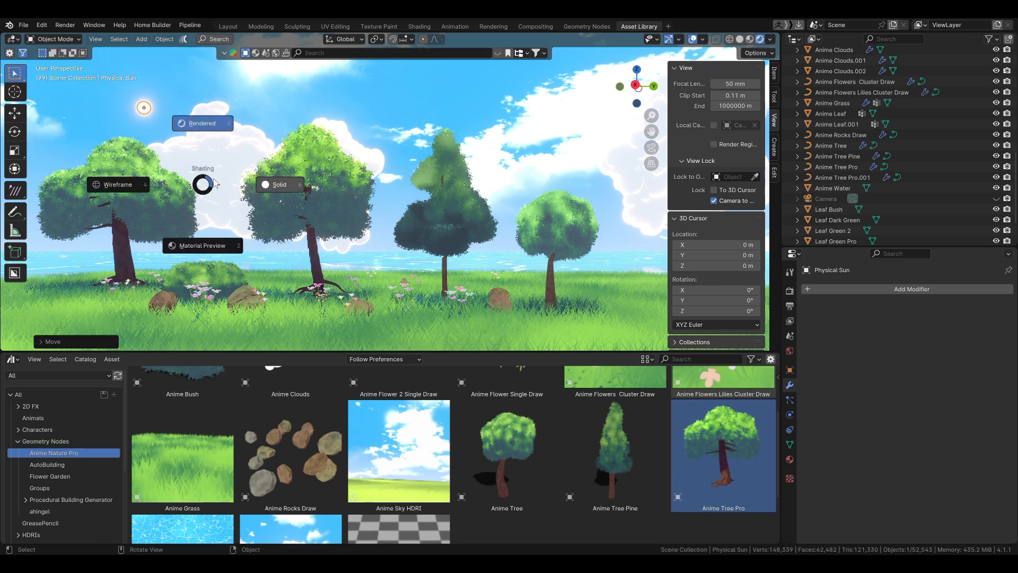